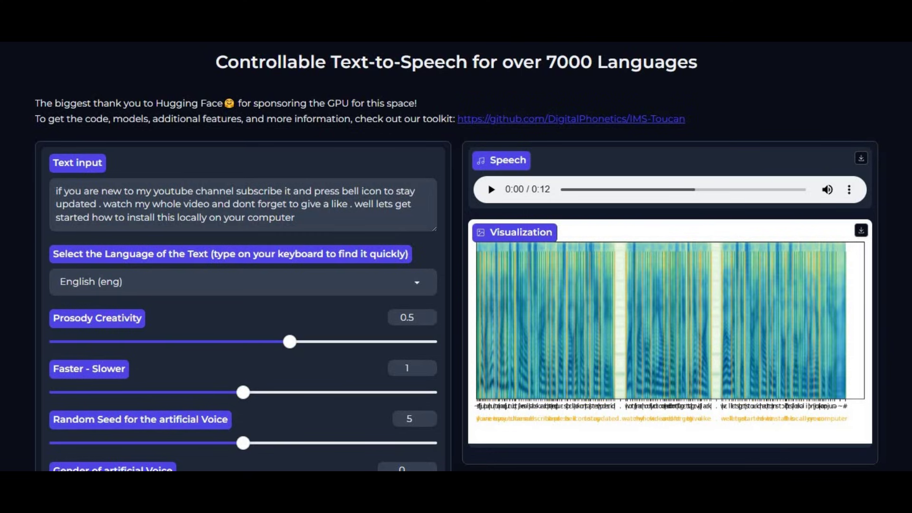
Step: Check the text language list and keep English (eng) selected
key("Tab")
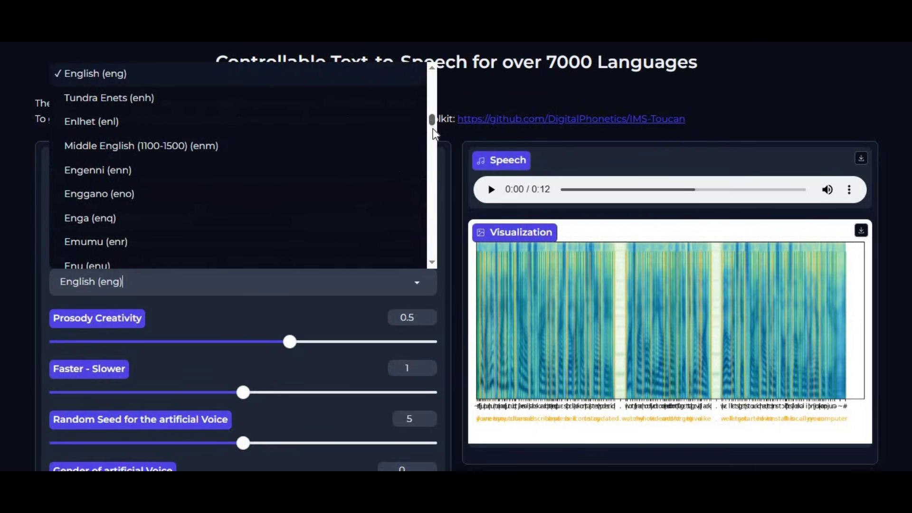
left_click_drag(432, 130, 427, 263)
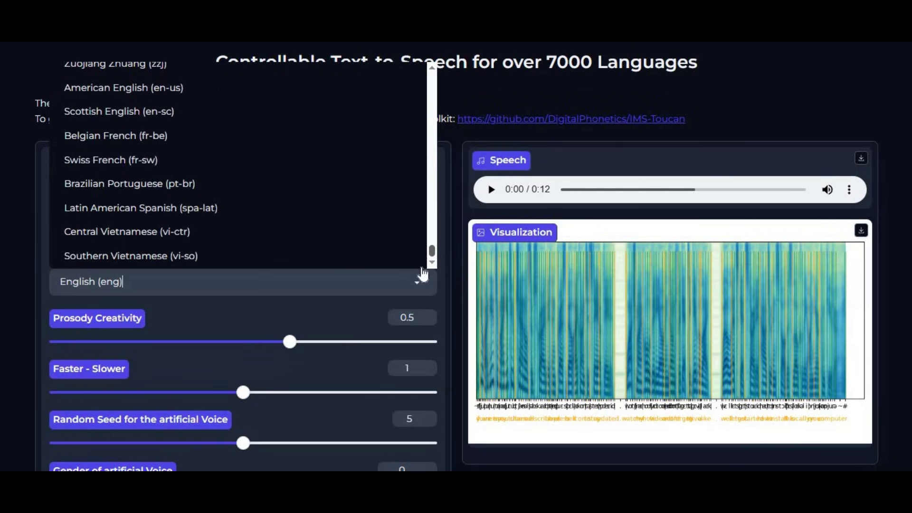
scroll(342, 203, "up", 5)
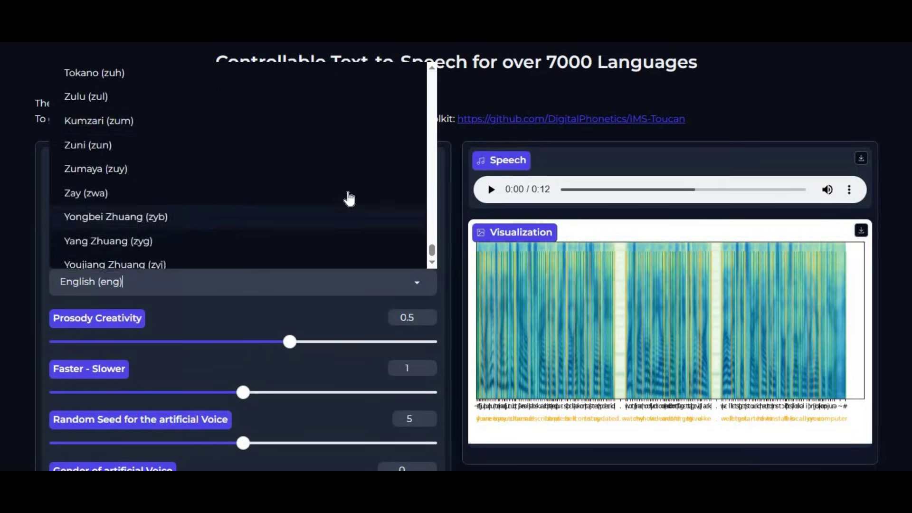
scroll(349, 198, "up", 5)
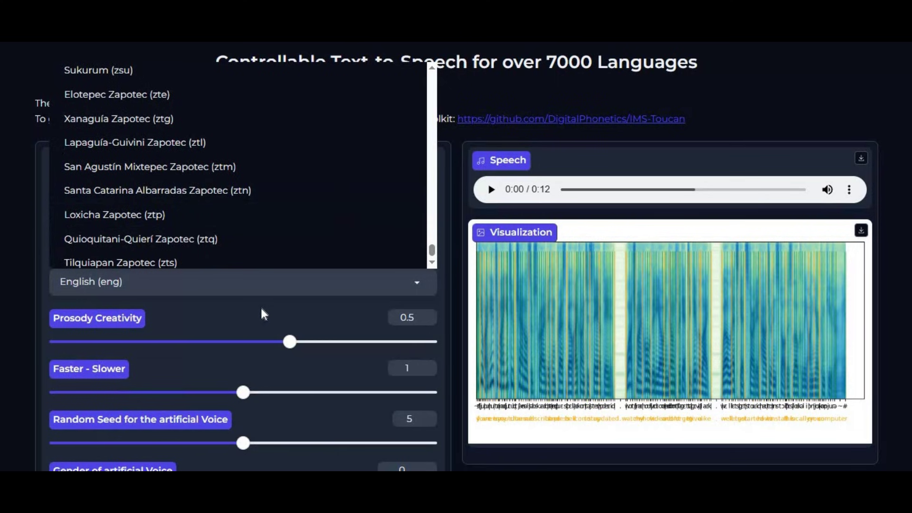
left_click(262, 309)
Step: Review the demo settings and play back the 12-second synthesized speech clip
scroll(296, 289, "down", 3)
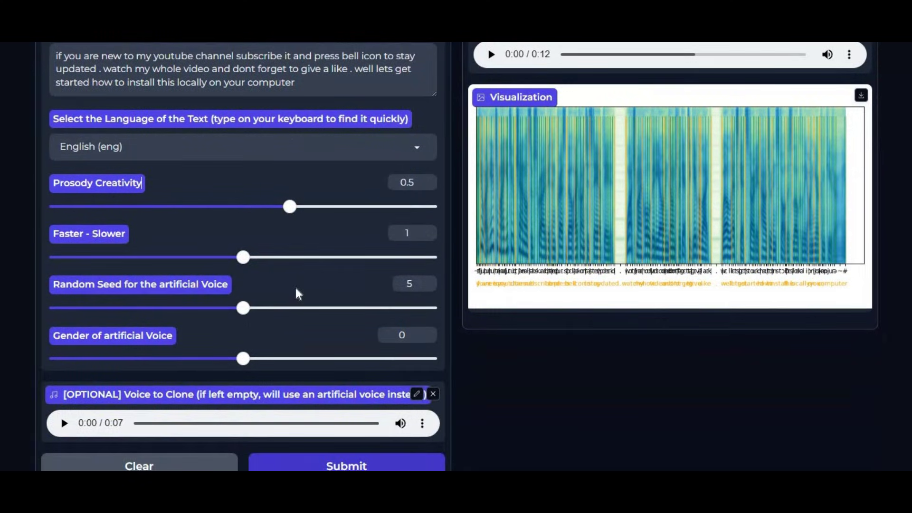
scroll(295, 289, "down", 2)
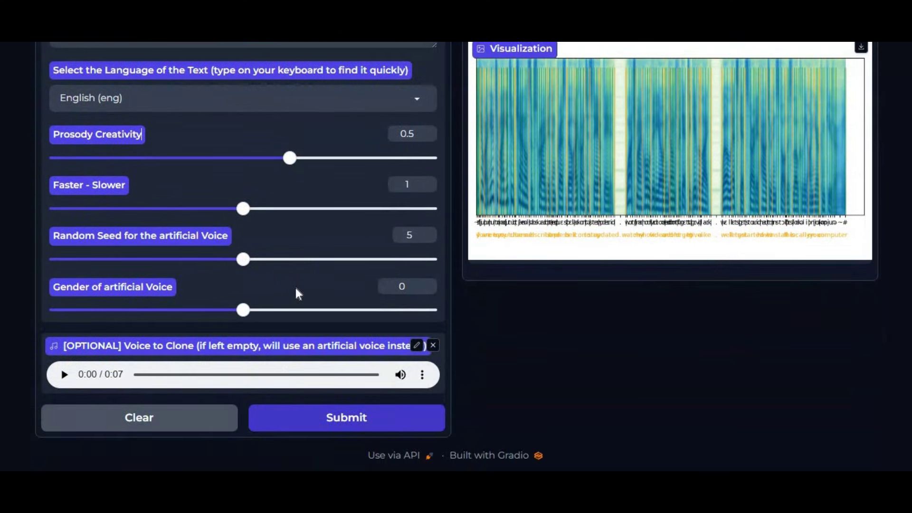
scroll(295, 288, "up", 4)
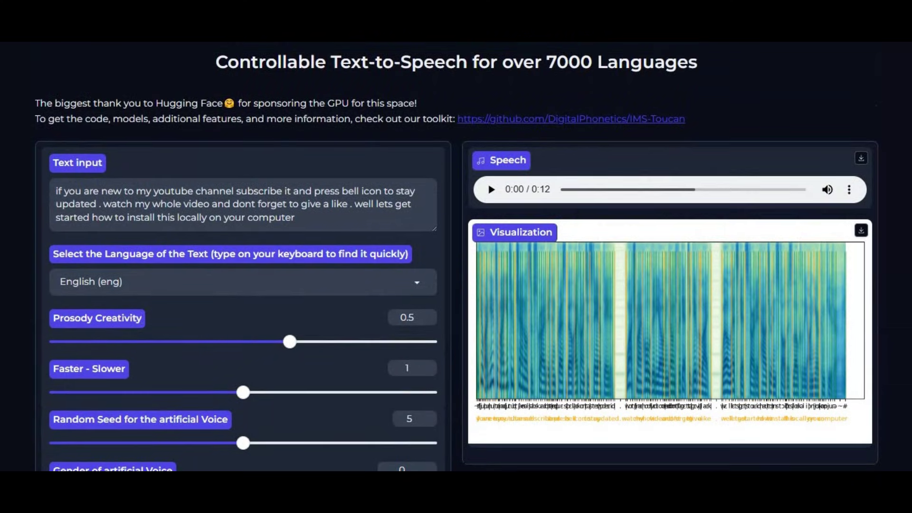
scroll(295, 288, "down", 3)
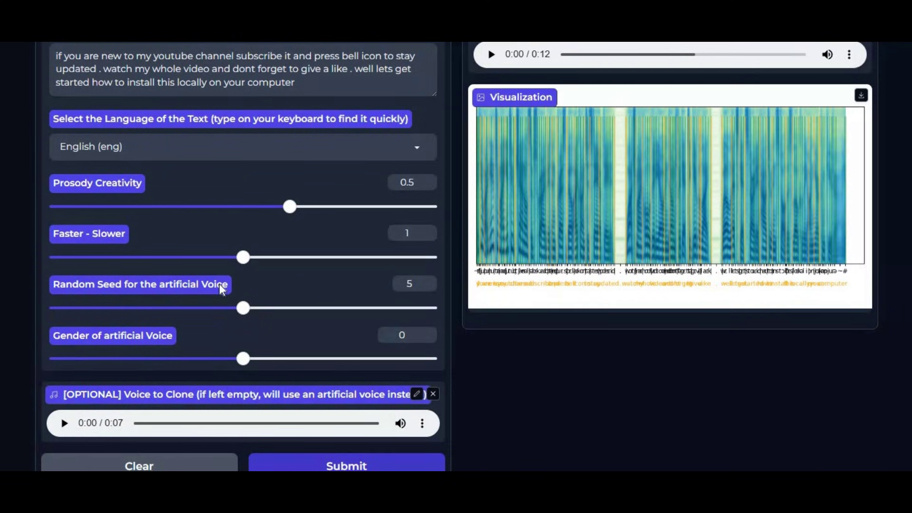
scroll(220, 285, "up", 3)
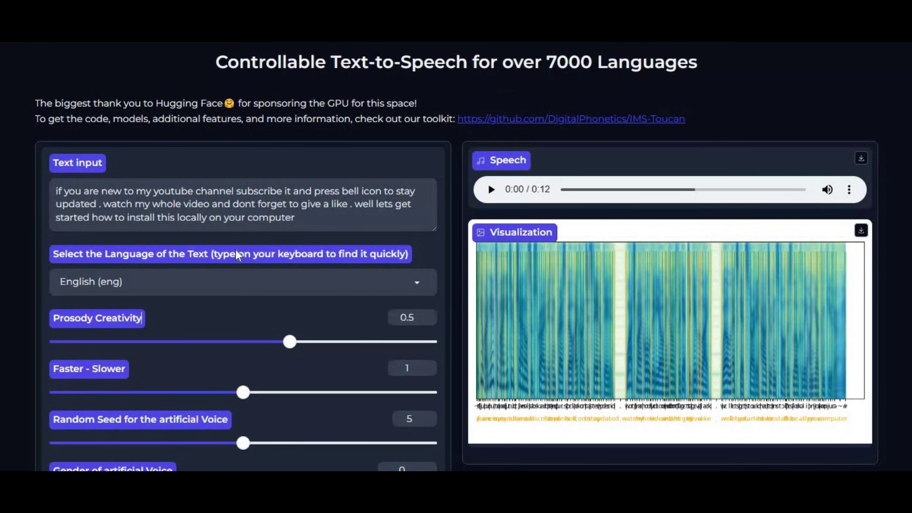
left_click(493, 191)
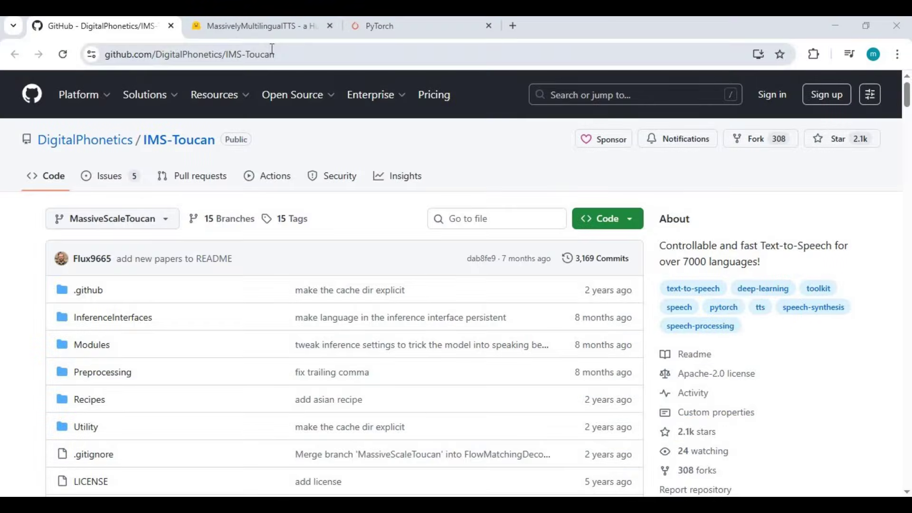
Step: Read through the IMS-Toucan README's installation and eSpeak-NG notes on GitHub
left_click(271, 51)
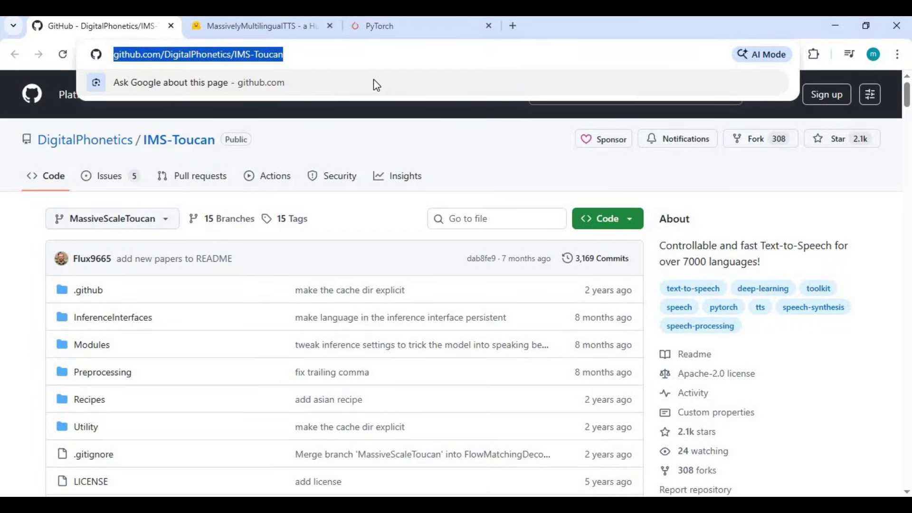
scroll(387, 167, "down", 1)
scroll(387, 167, "down", 15)
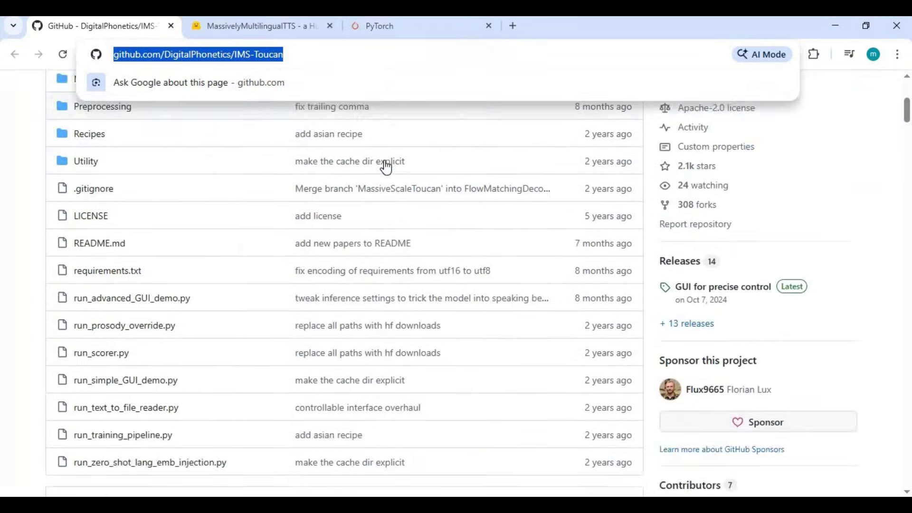
scroll(387, 163, "down", 20)
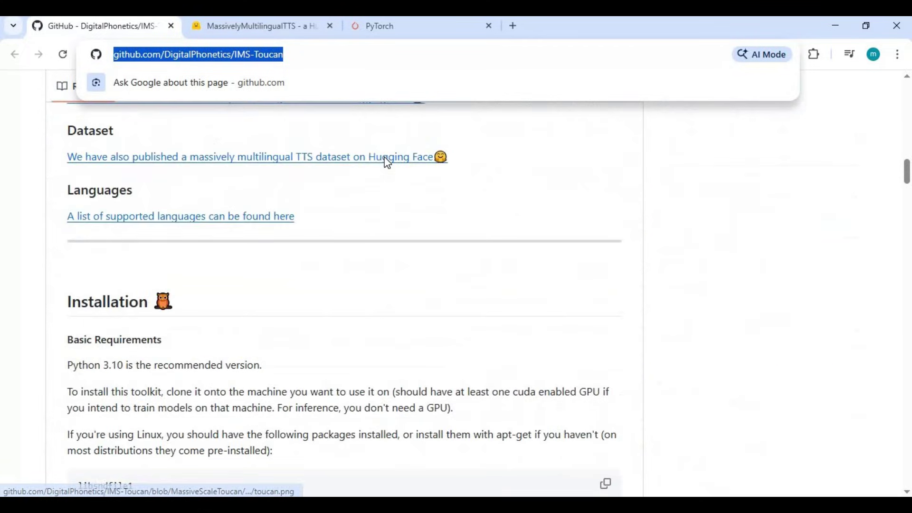
scroll(385, 159, "down", 5)
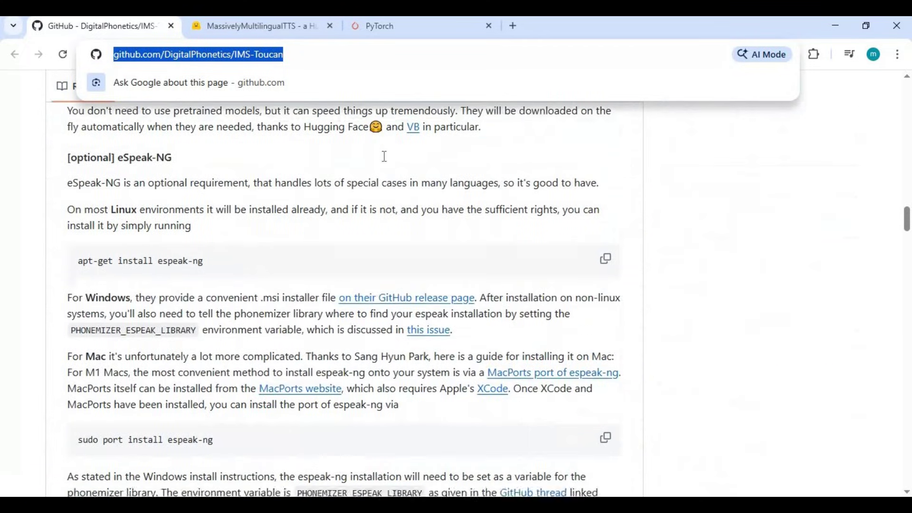
scroll(387, 154, "up", 20)
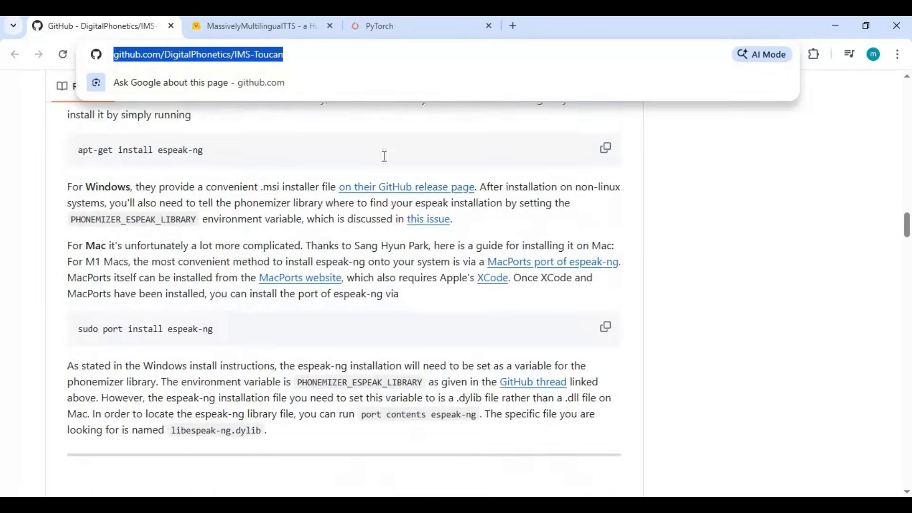
scroll(399, 150, "up", 15)
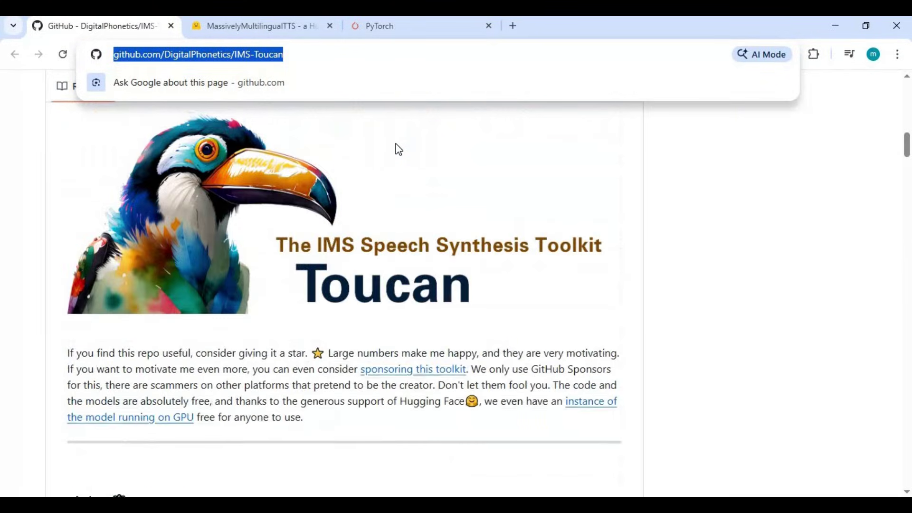
Step: Return to the MassivelyMultilingualTTS space page and scroll through it
left_click(281, 26)
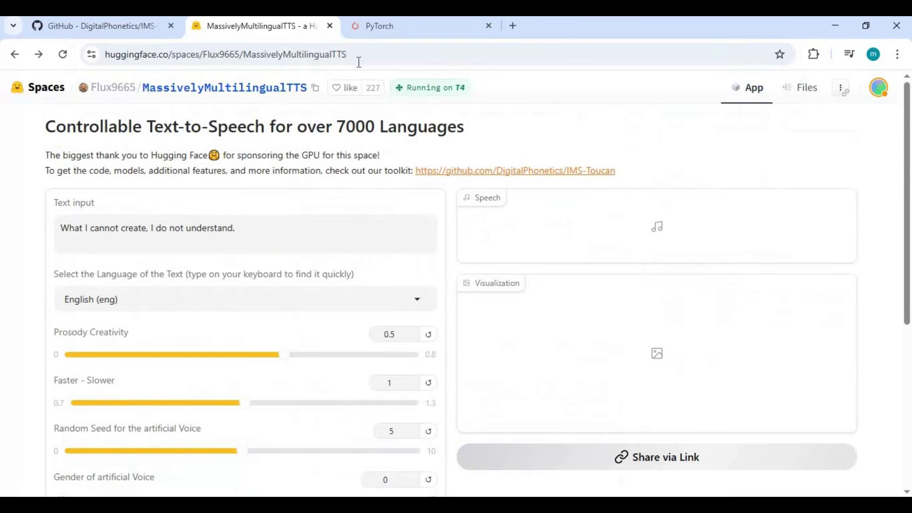
left_click(234, 56)
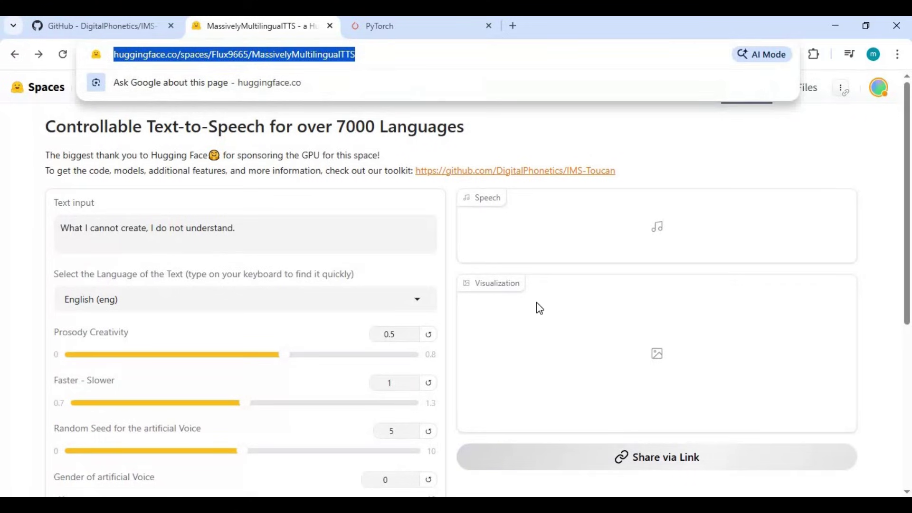
scroll(537, 307, "down", 6)
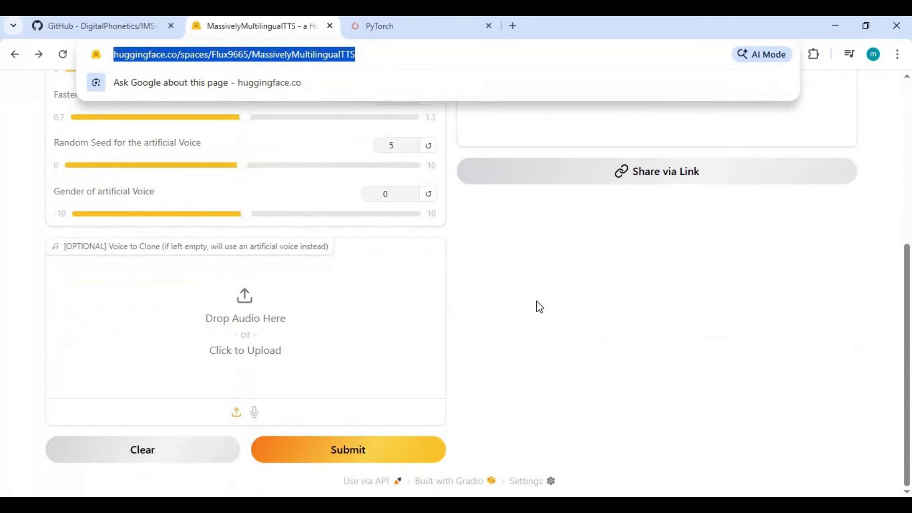
scroll(540, 308, "up", 6)
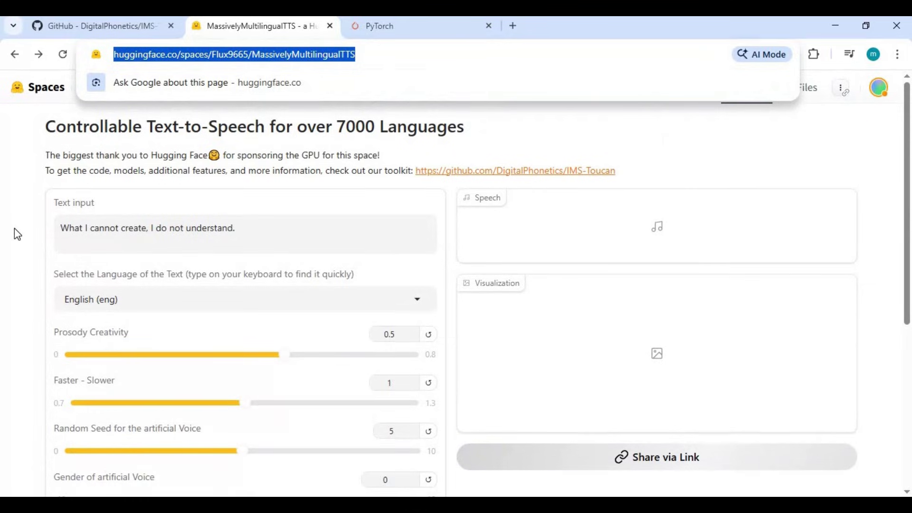
left_click(18, 234)
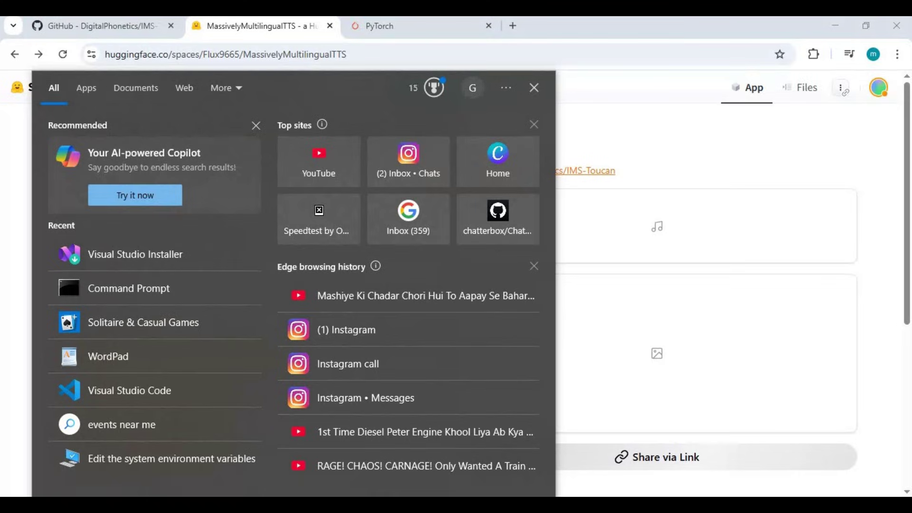
Step: Launch Command Prompt as administrator from a 'com' search and move it right
type("com")
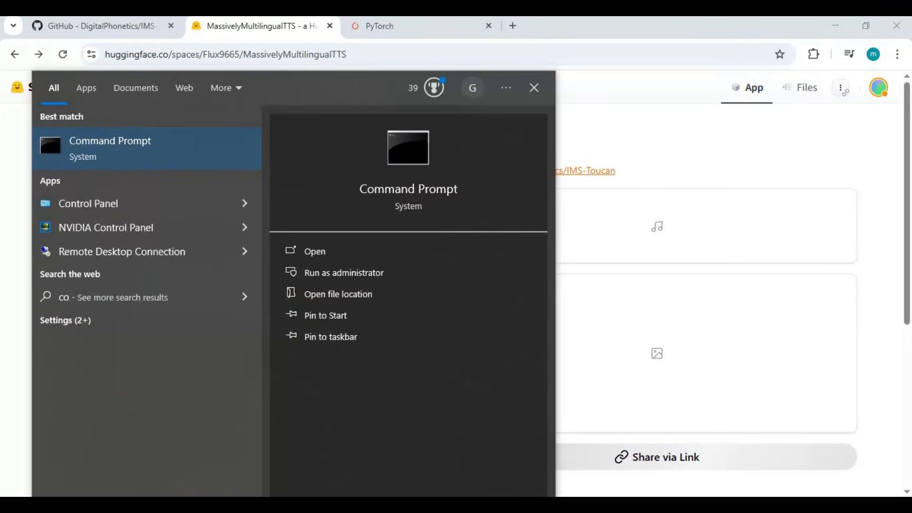
left_click(322, 272)
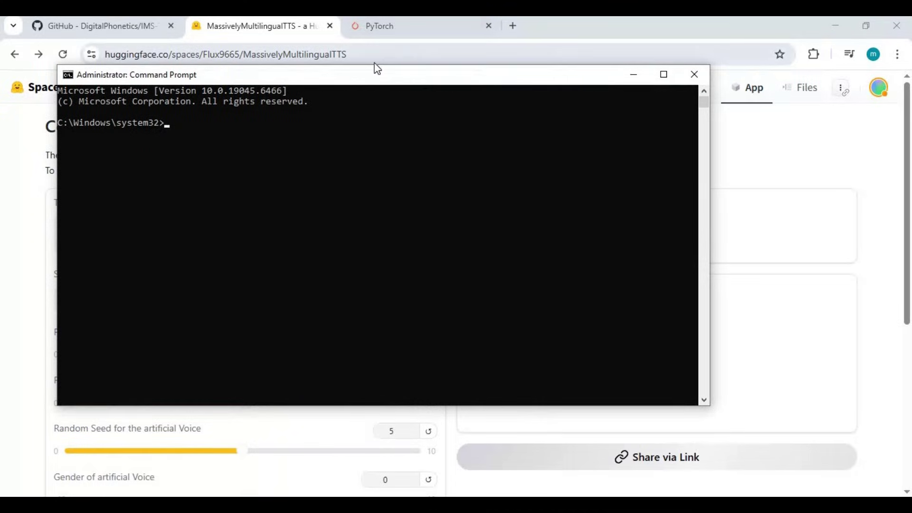
left_click_drag(378, 76, 492, 78)
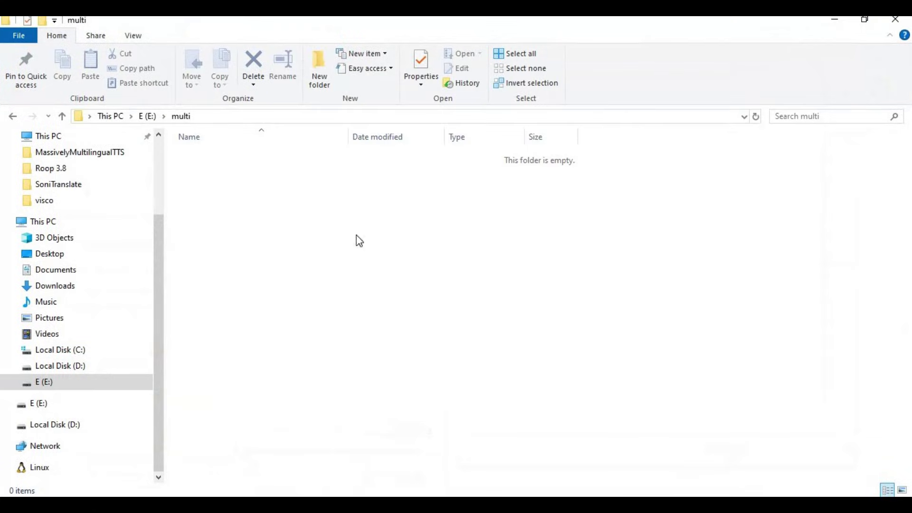
Step: Copy the E:\multi folder path from File Explorer's address bar
left_click(162, 116)
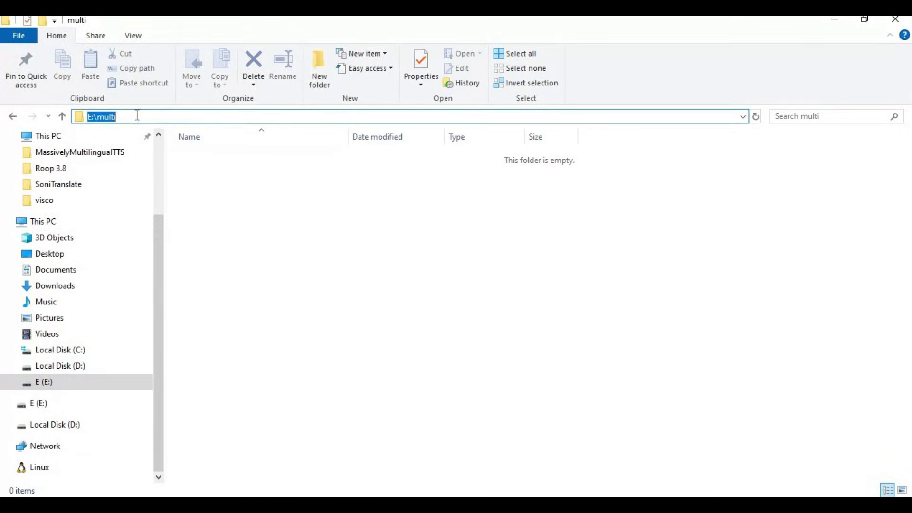
key("shift+F10")
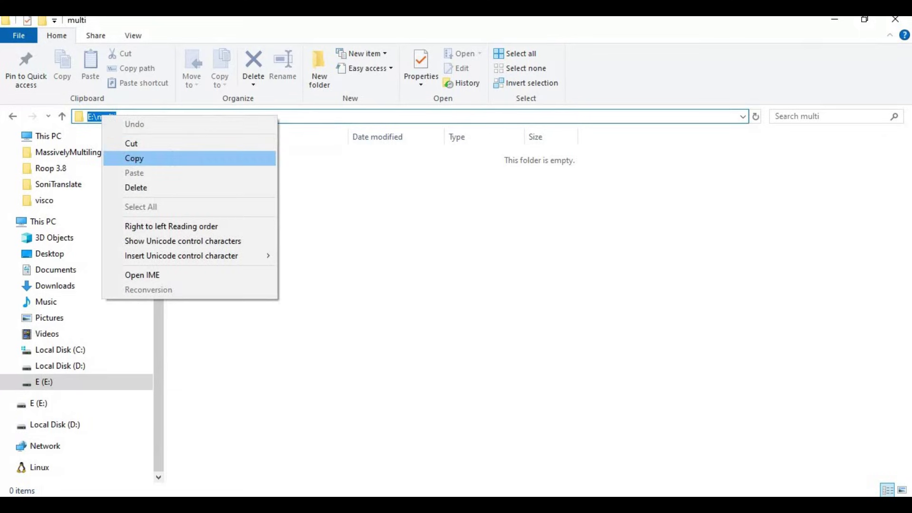
left_click(162, 158)
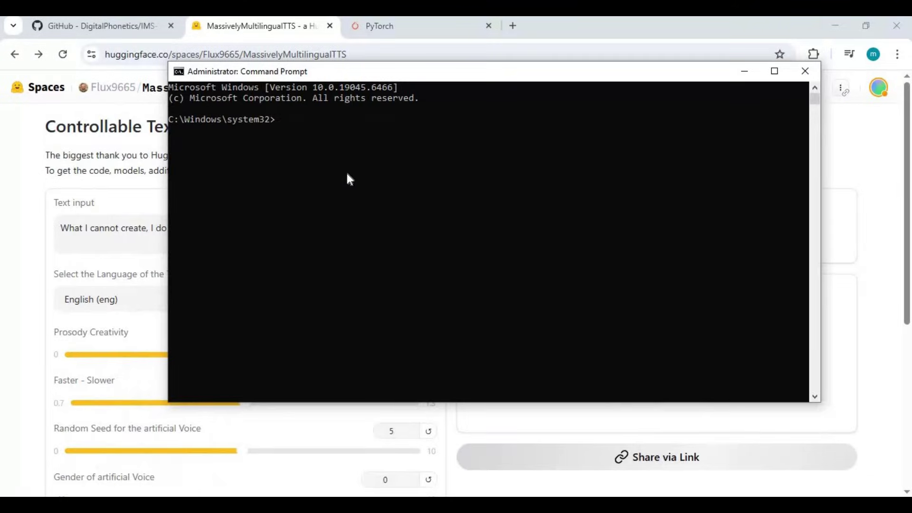
Step: Change the console's working directory to E:\multi using cd and the E: drive switch
type("d:,")
key("Return")
type("cd")
key("ctrl+v")
key("Return")
type("e:,")
key("Return")
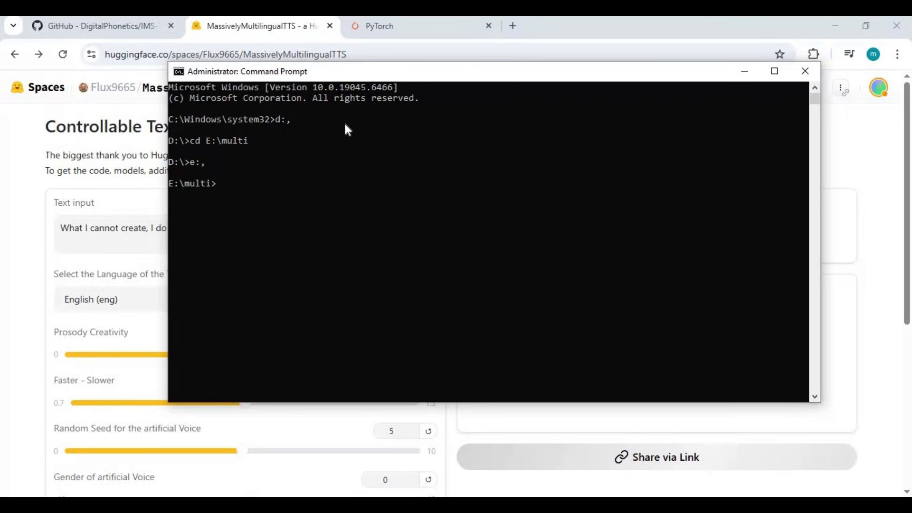
Step: Copy the git clone command from the Space's Run locally > Clone (git) instructions
left_click(5, 210)
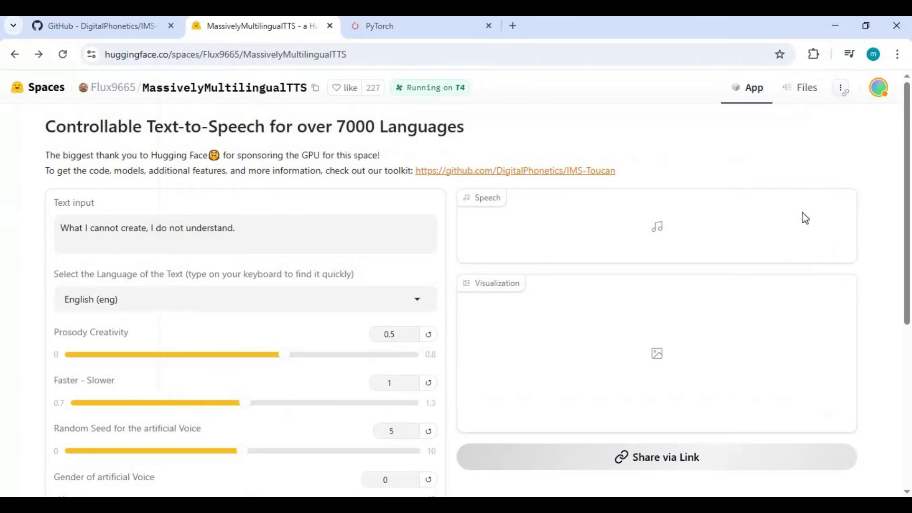
left_click(842, 90)
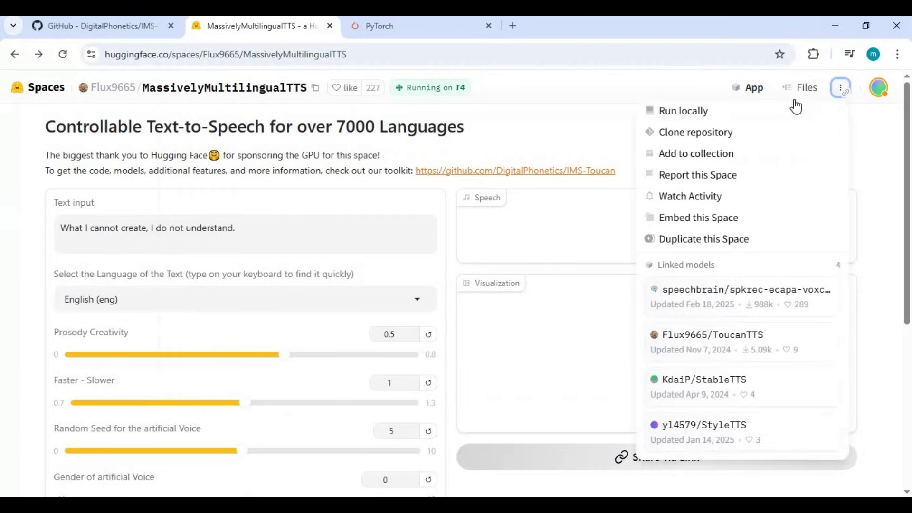
left_click(665, 113)
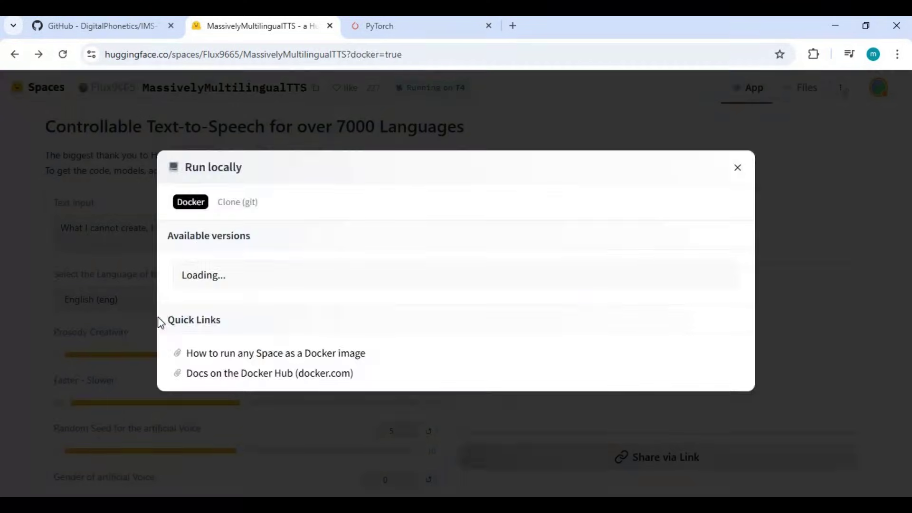
left_click(240, 203)
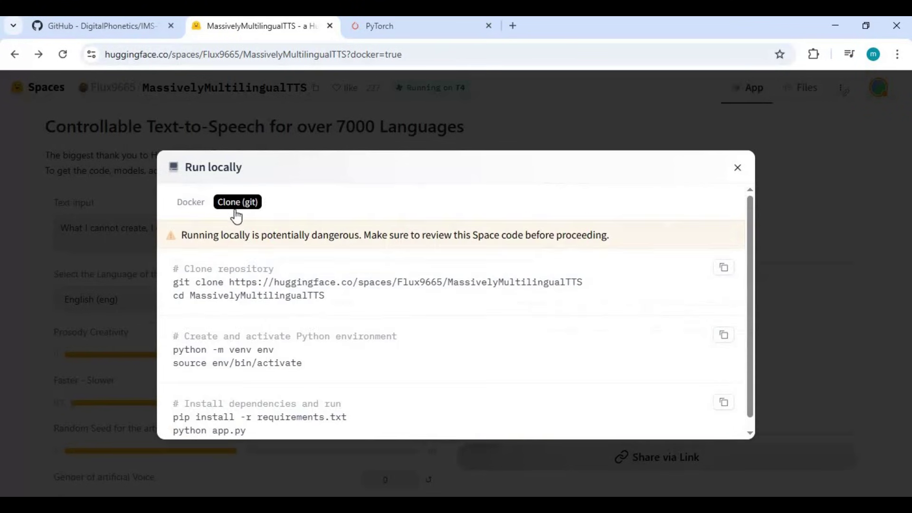
left_click_drag(571, 283, 171, 285)
right_click(247, 287)
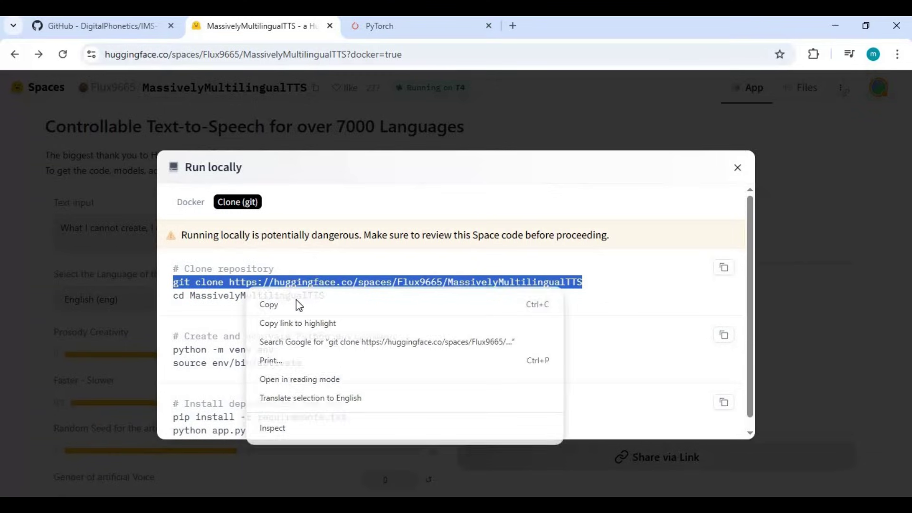
left_click(266, 304)
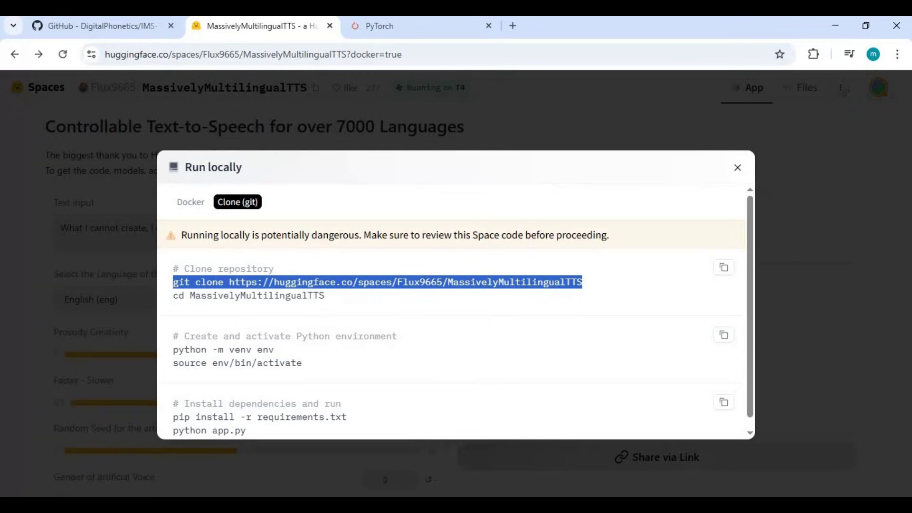
key("alt+Tab")
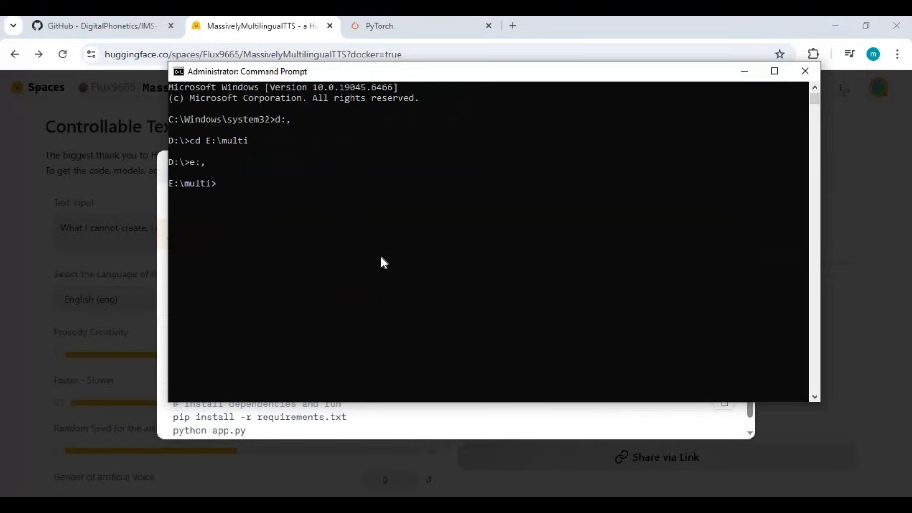
Step: Clone the repository into E:\multi and enter a cd command into the MassivelyMultilingualTTS folder
key("ctrl+v")
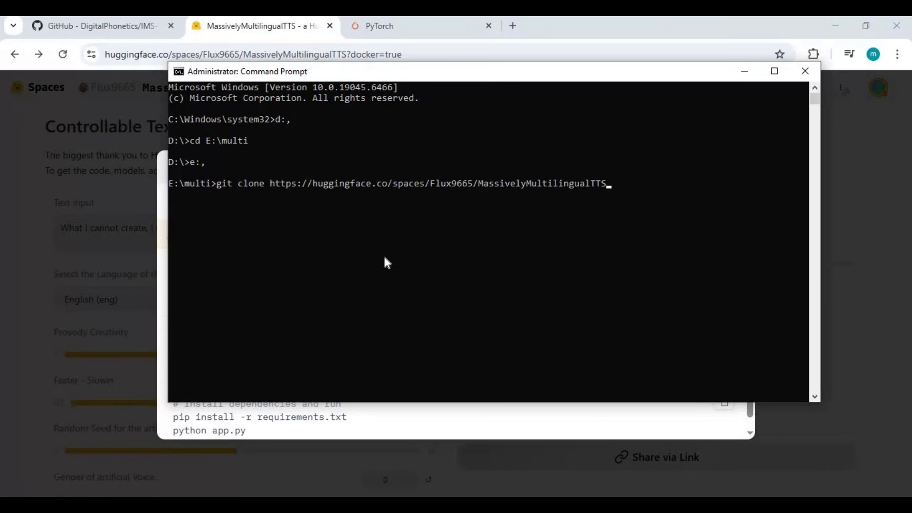
key("Return")
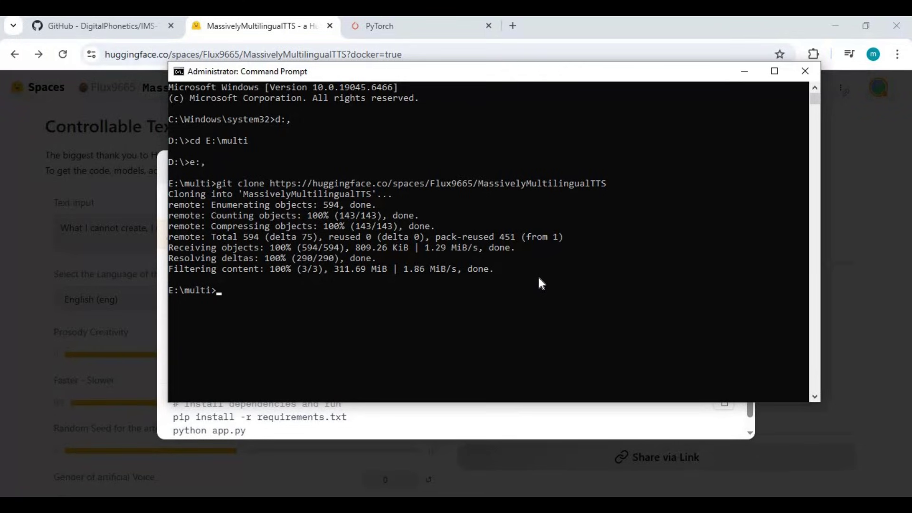
type("cd")
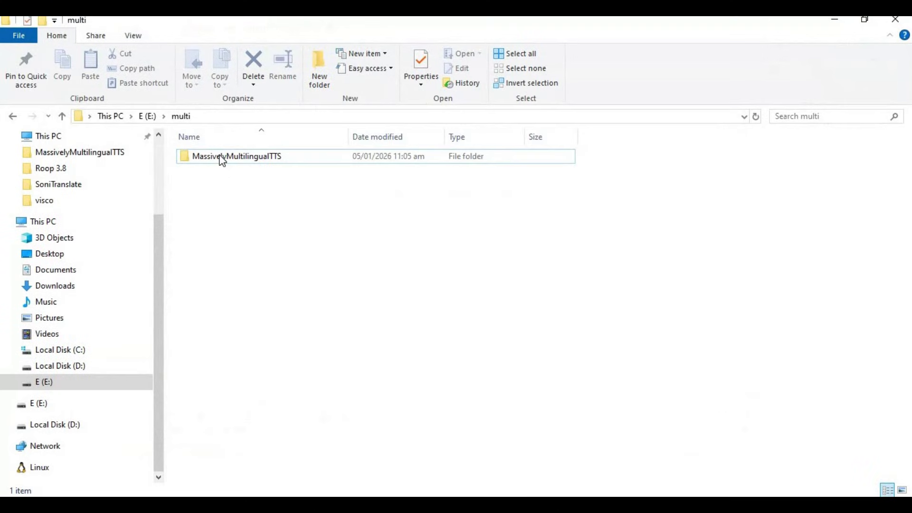
double_click(219, 156)
left_click(304, 116)
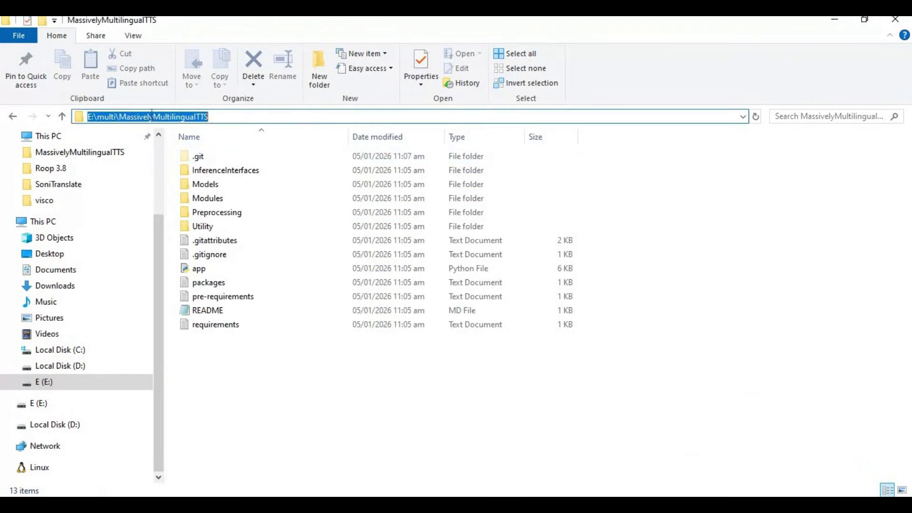
right_click(151, 116)
left_click(222, 157)
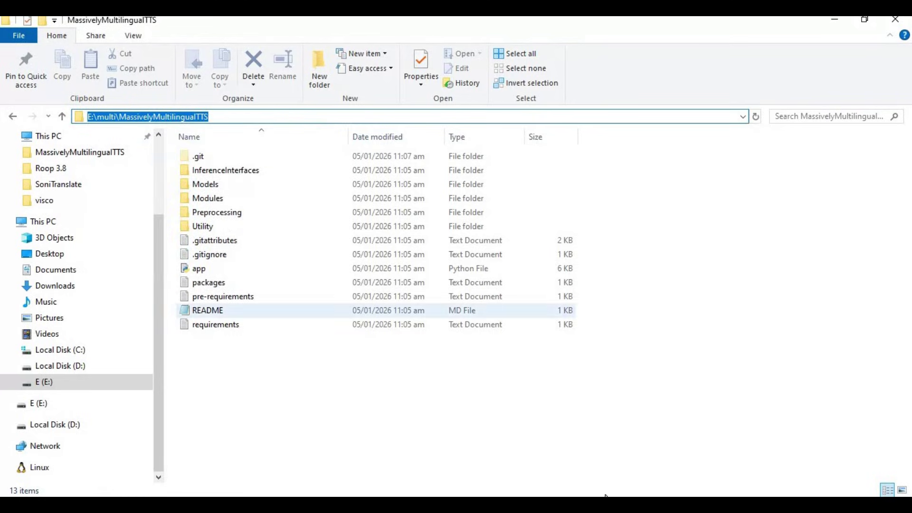
key("alt+Tab")
type("cd")
key("ctrl+v")
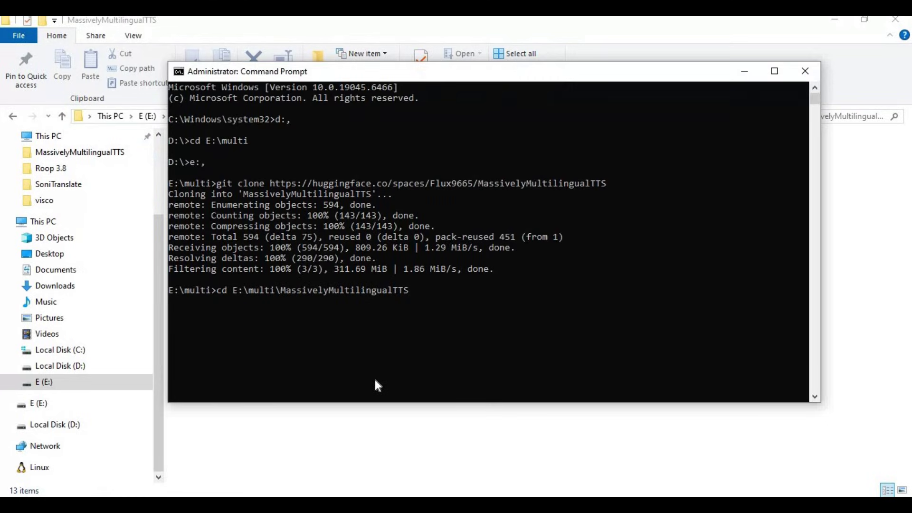
Step: Create and activate a Python 3.10 venv named venv inside MassivelyMultilingualTTS
key("Return")
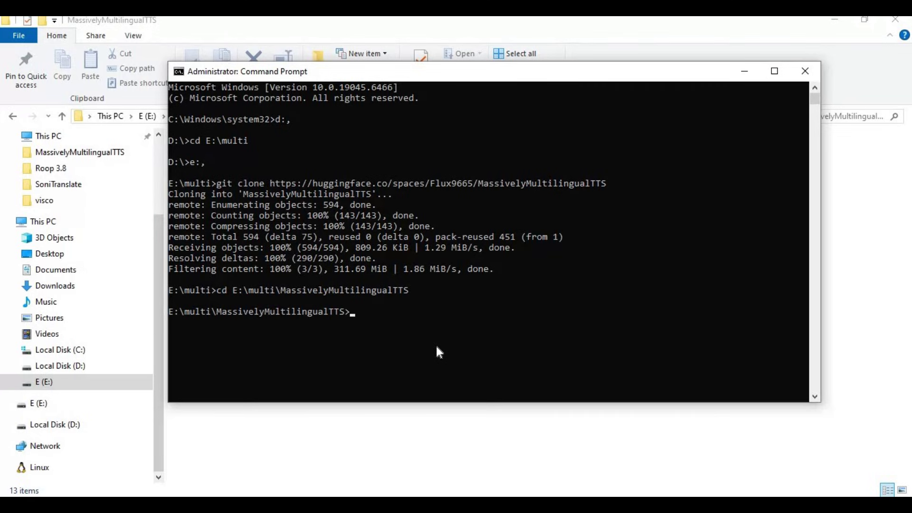
type("py -3.10 -m venv venv")
key("Return")
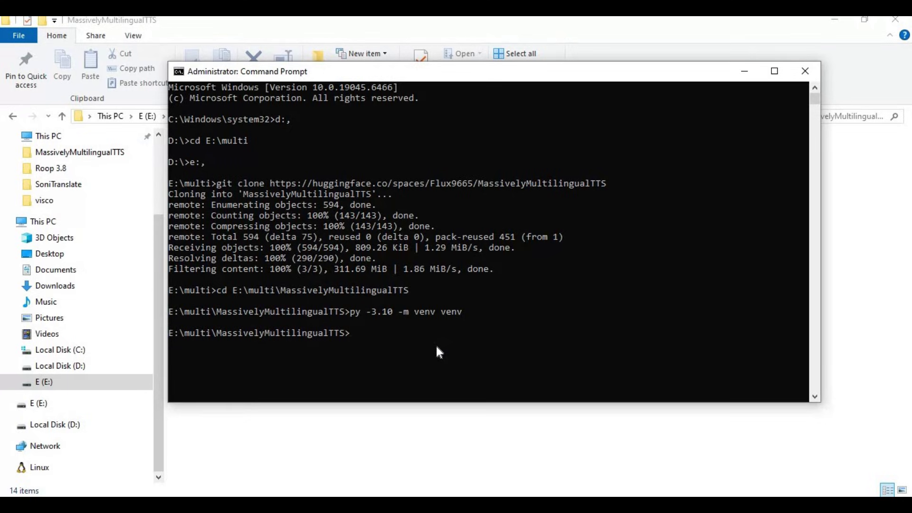
type("venv\\scripts")
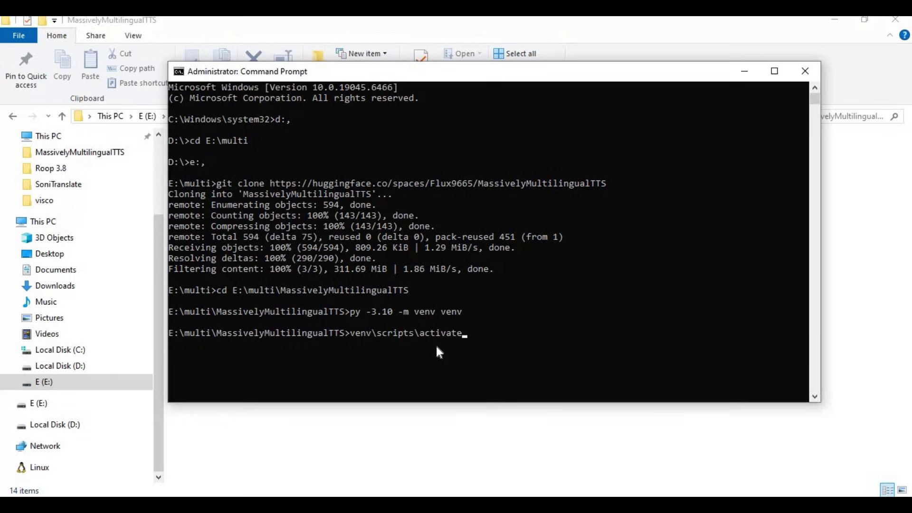
type("\\activate")
key("Return")
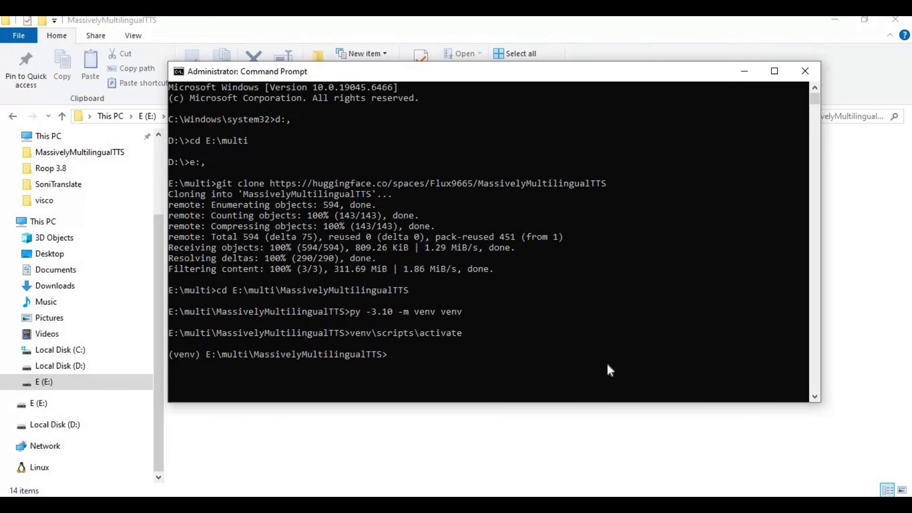
Step: Check the CUDA compiler with nvcc --version, which reports release 11.8
type("nvcc --version")
key("Return")
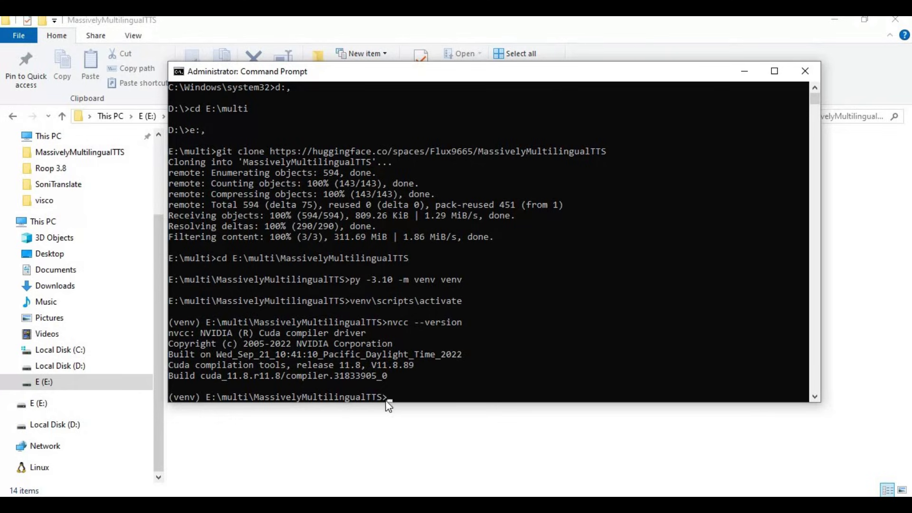
key("alt+Tab")
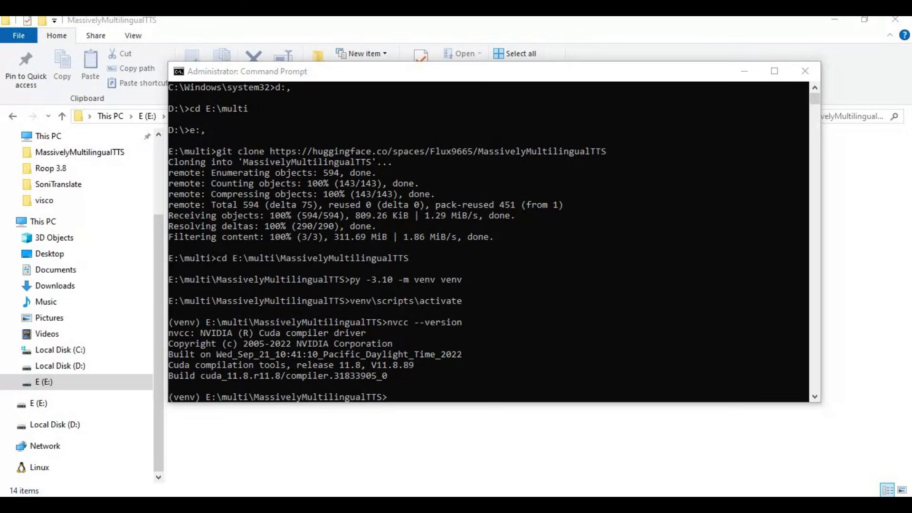
Step: Copy the Windows pip3 install command for CUDA 12.8 (cu128) from pytorch.org
left_click(397, 20)
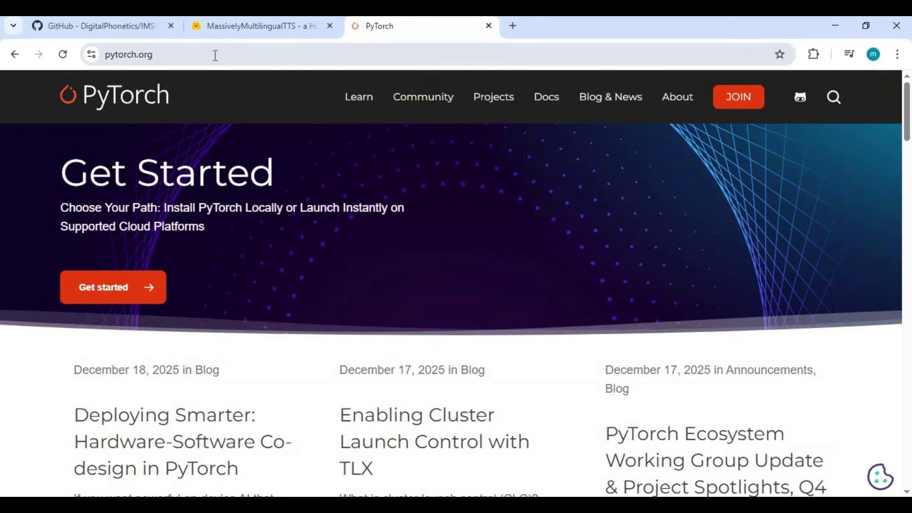
left_click(213, 55)
scroll(584, 334, "down", 15)
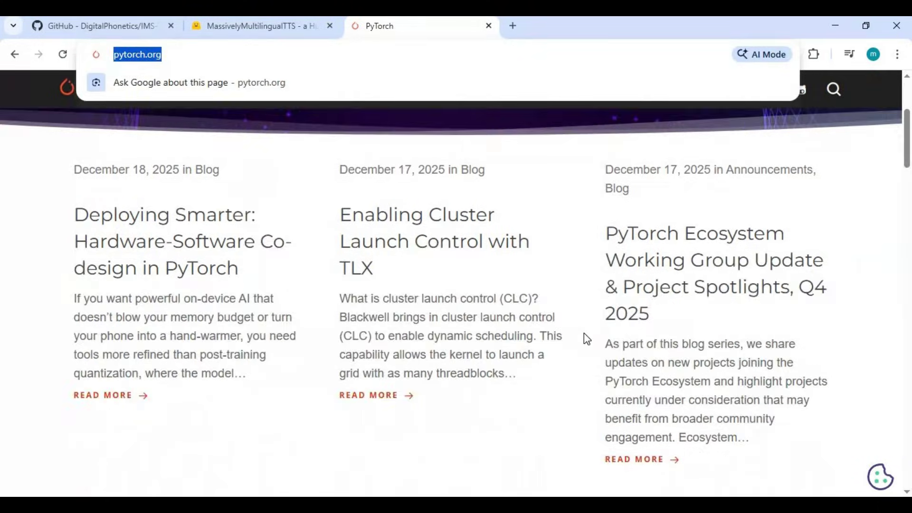
scroll(583, 331, "down", 4)
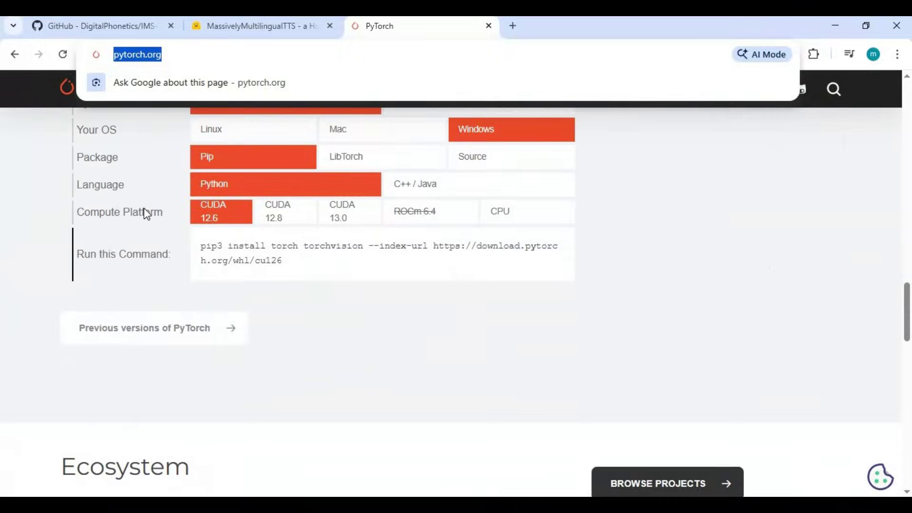
left_click(285, 212)
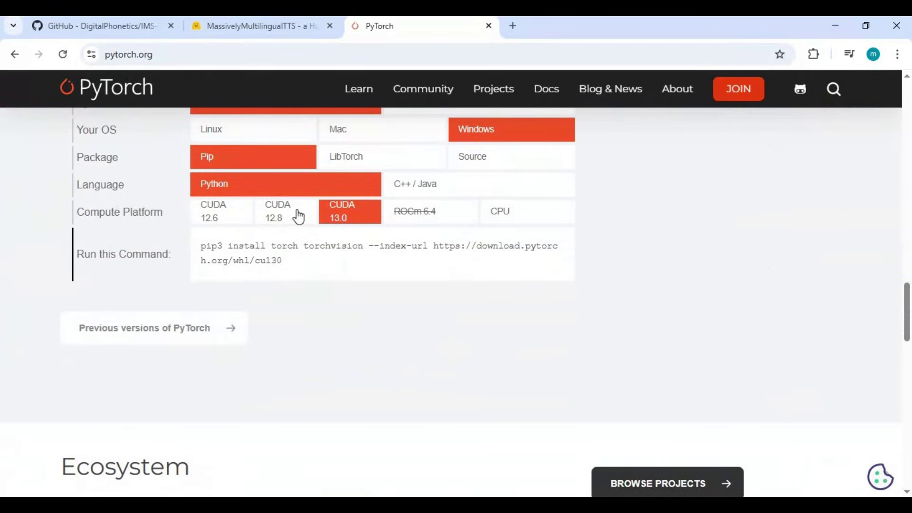
left_click_drag(226, 258, 200, 245)
right_click(255, 251)
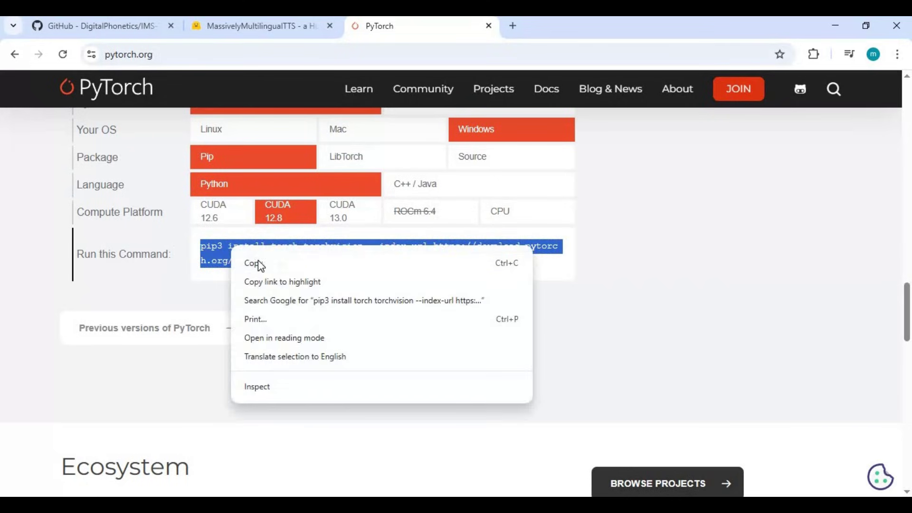
left_click(256, 262)
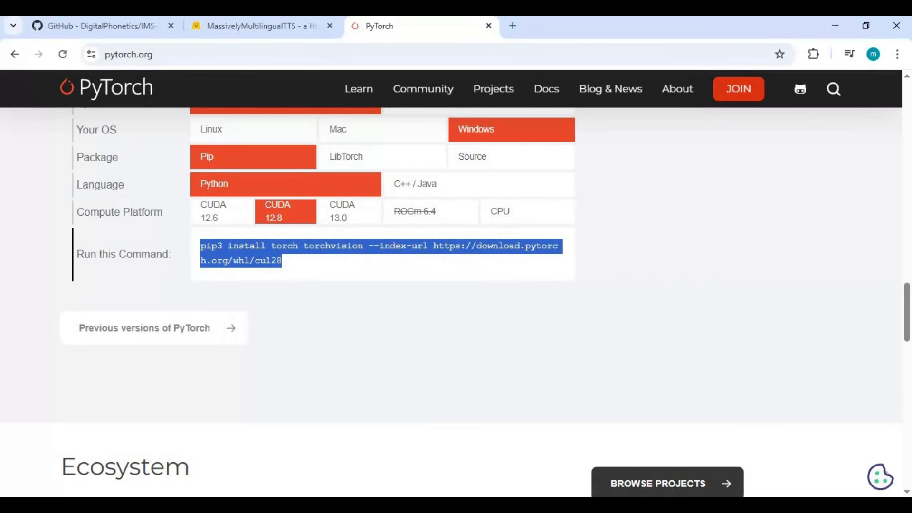
key("alt+Tab")
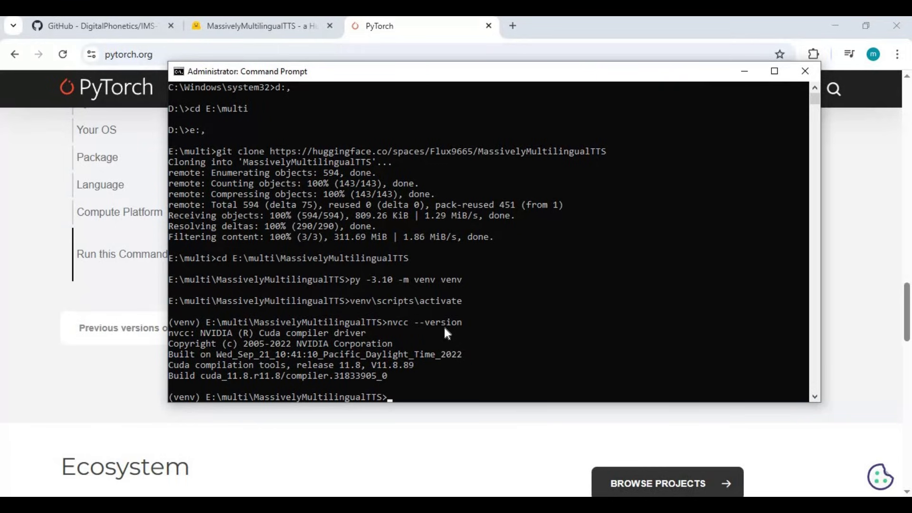
Step: Run the pasted pip3 command edited to cu118 with torchaudio added
right_click(543, 346)
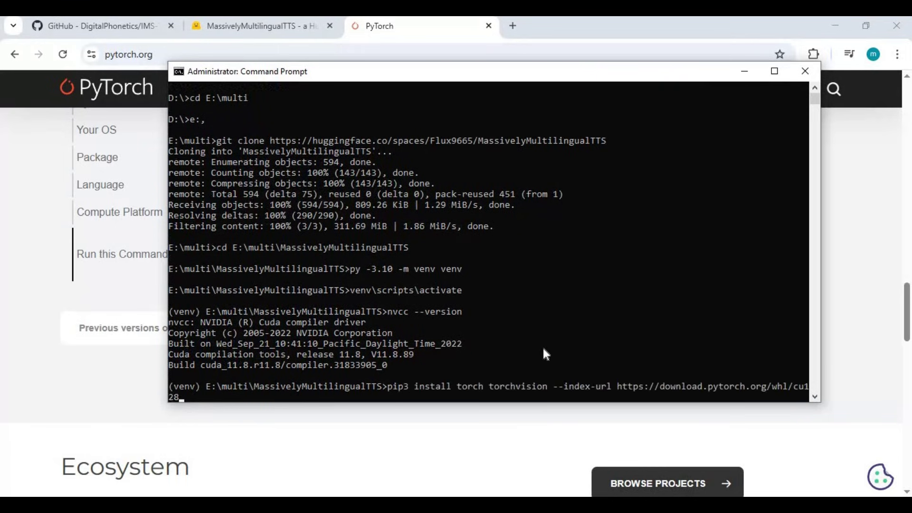
key("BackSpace")
key("BackSpace")
key("BackSpace")
type("118")
key("Left")
key("Left")
key("Left")
key("Left")
key("Left")
key("Left")
key("Left")
key("Left")
key("Left")
key("Left")
key("Left")
key("Left")
key("Left")
key("Left")
key("Left")
key("Left")
key("Left")
key("Left")
key("Left")
key("Left")
key("Left")
key("Left")
key("Left")
key("Left")
key("Left")
key("Left")
key("Left")
key("Left")
key("Left")
key("Left")
key("Left")
key("Left")
key("Left")
key("Left")
key("Left")
key("Left")
key("Left")
key("Left")
key("Left")
key("Left")
type("torc")
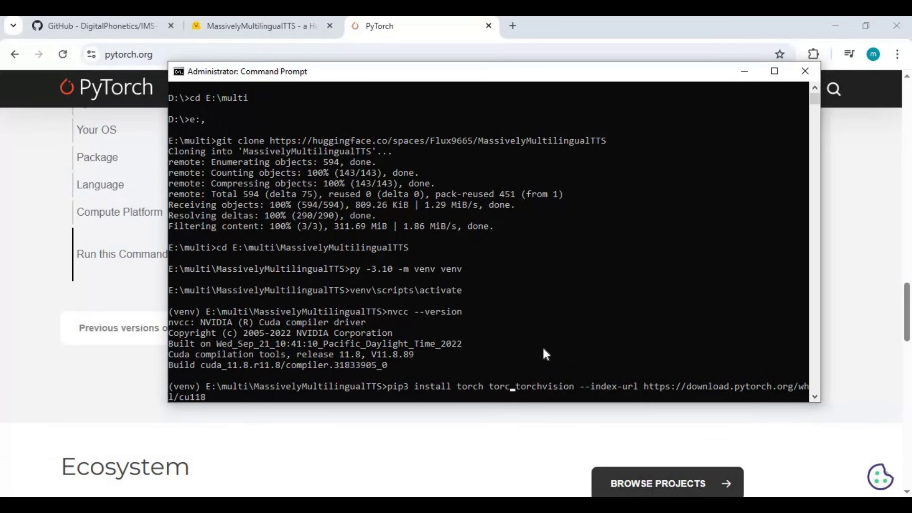
type("haud")
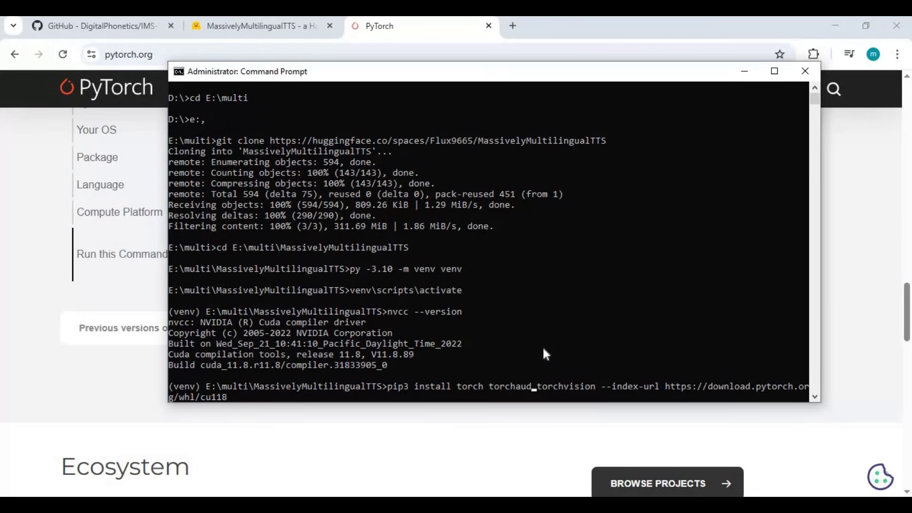
type("io")
key("Return")
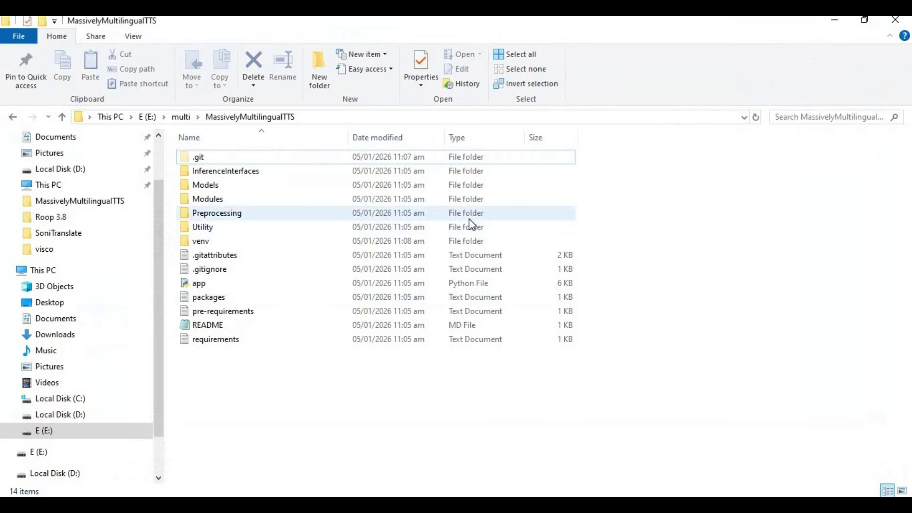
Step: Open requirements.txt maximized in Notepad and delete the torch, torchaudio and torchvision lines
double_click(217, 341)
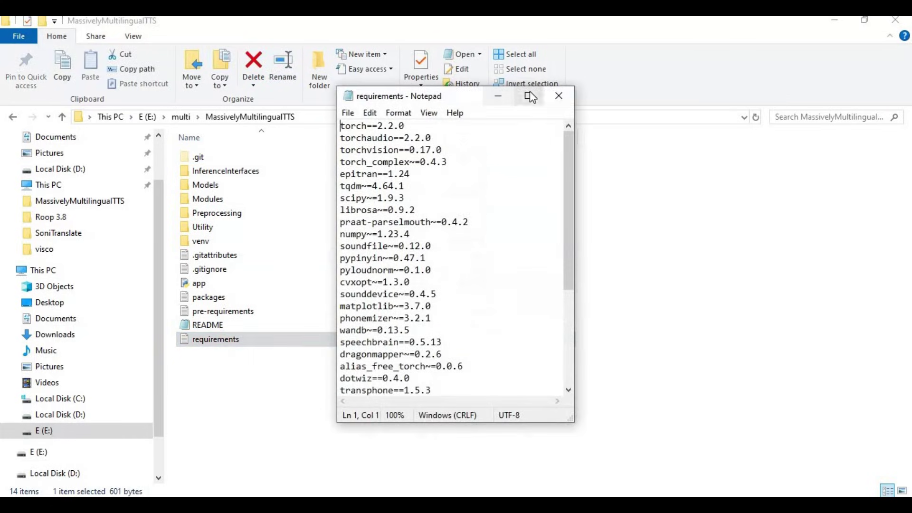
left_click(528, 96)
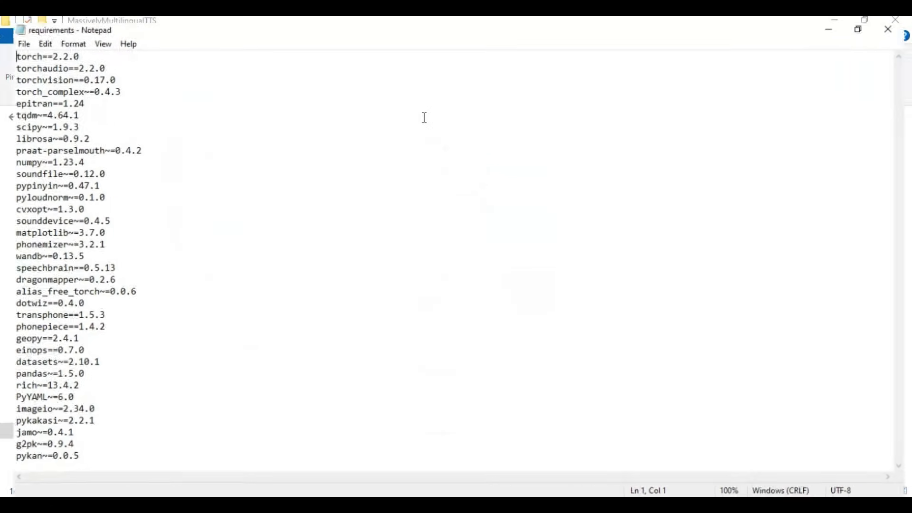
left_click(113, 72)
key("shift+Left")
key("shift+Left")
key("shift+Left")
key("shift+Left")
key("shift+Left")
key("shift+Left")
key("shift+Left")
key("shift+Left")
key("shift+Left")
key("shift+Left")
key("shift+Left")
key("shift+Left")
key("shift+Left")
key("shift+Left")
key("shift+Left")
key("shift+Left")
key("shift+Left")
key("shift+Left")
key("shift+Left")
key("shift+Left")
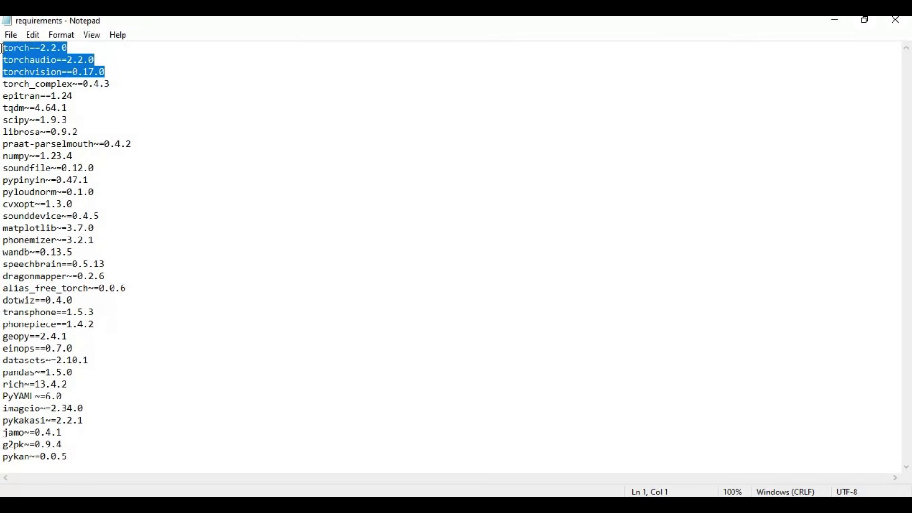
key("Delete")
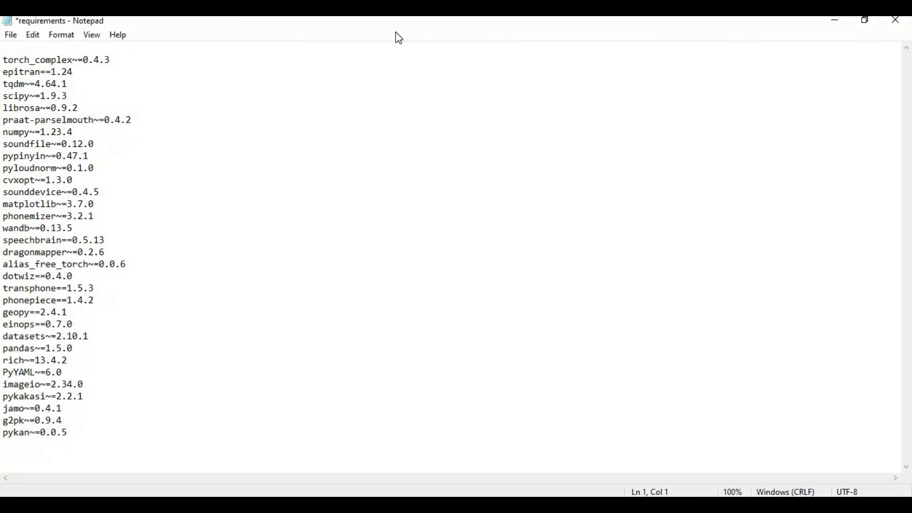
key("Delete")
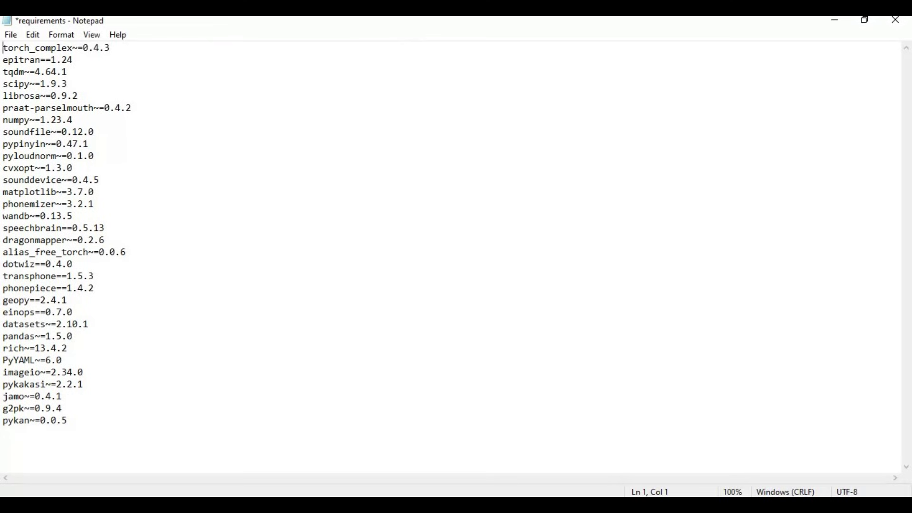
Step: Append gradio==3.50.2 and spaces after the pykan line, then save and close the file
left_click(88, 417)
key("Return")
type("gradio==3")
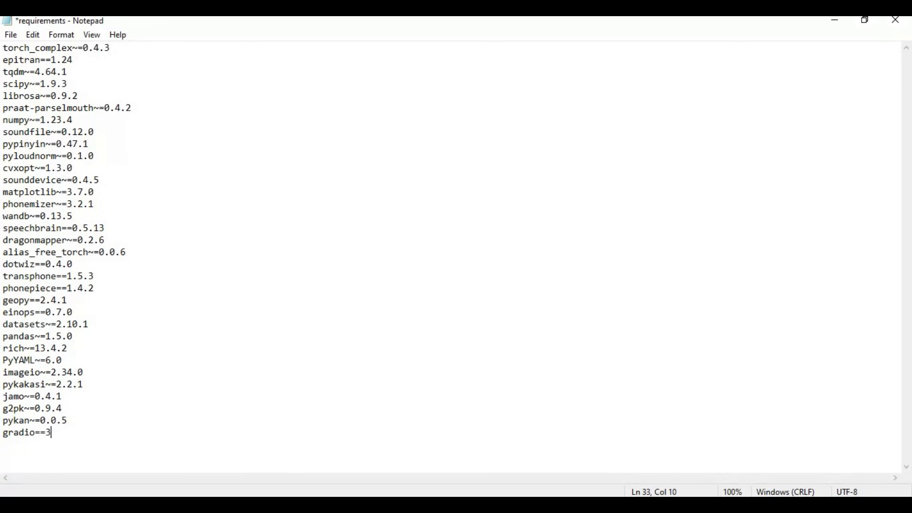
type(".50.2")
key("Return")
type("spaces")
left_click(15, 36)
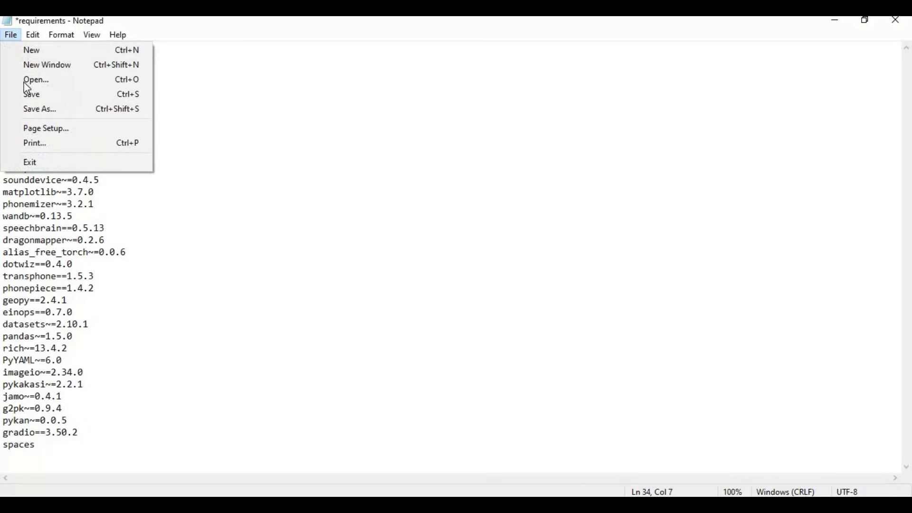
left_click(26, 92)
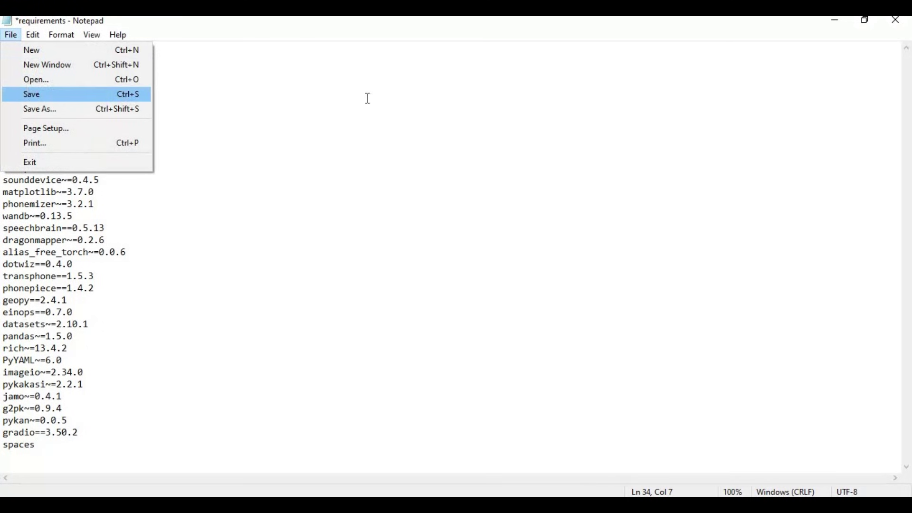
left_click(897, 20)
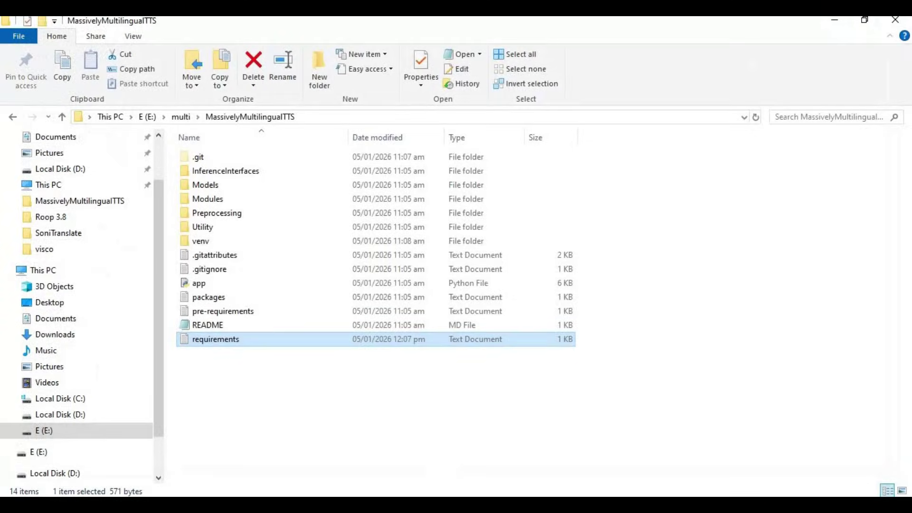
Step: Run pip install -r requirements.txt in the venv so all listed packages are installed
left_click(396, 505)
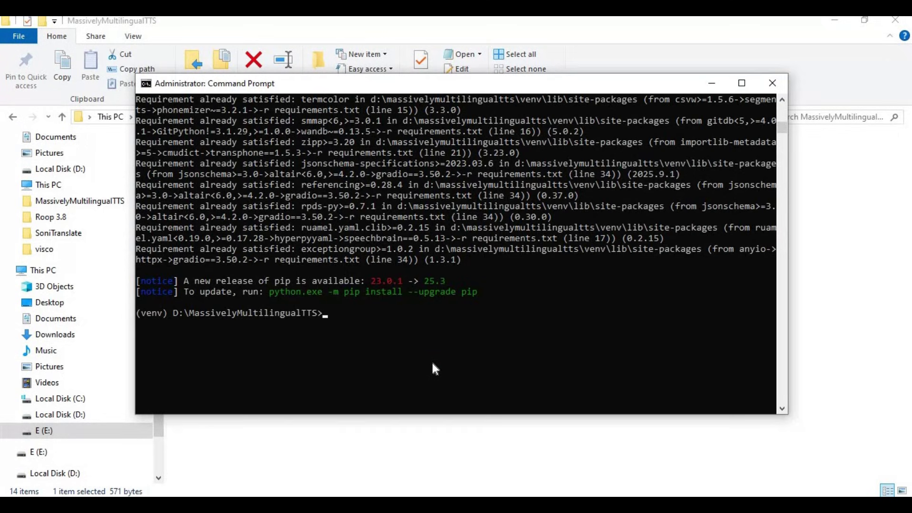
type("pip install -r require")
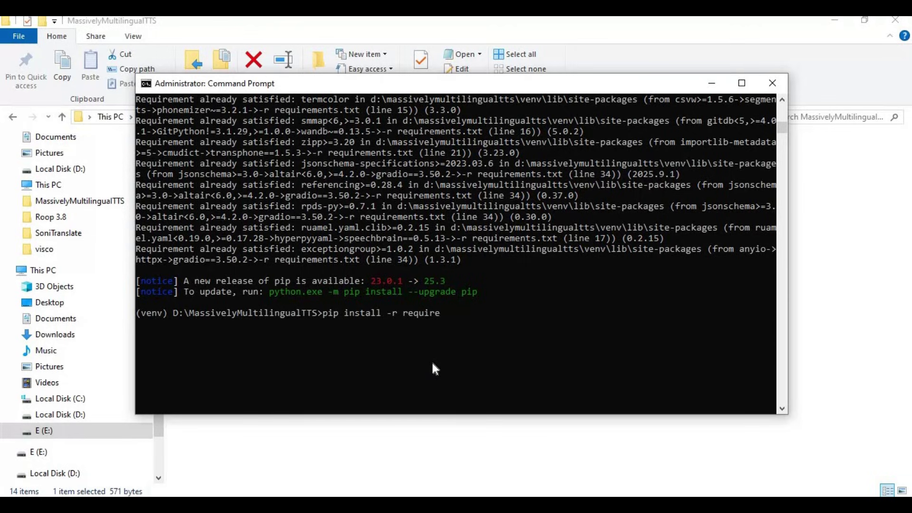
type("ments.txt")
key("Return")
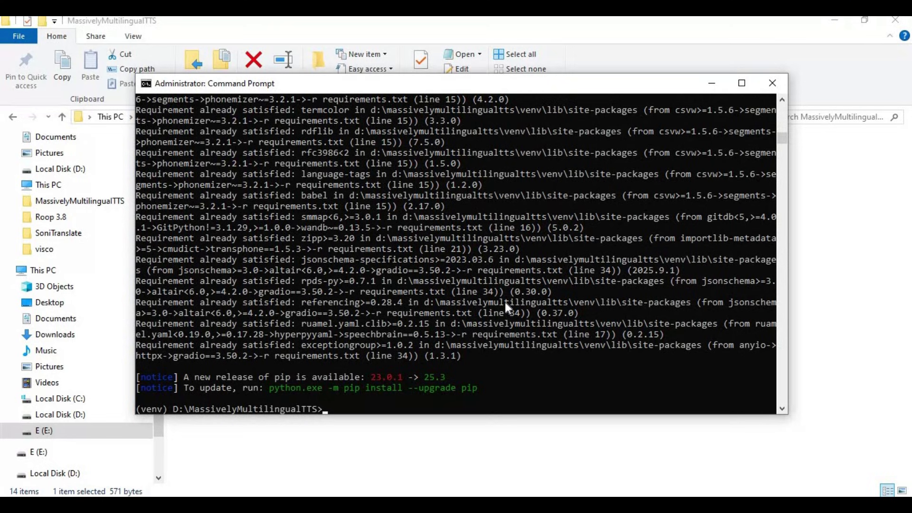
type("python app.py")
key("Return")
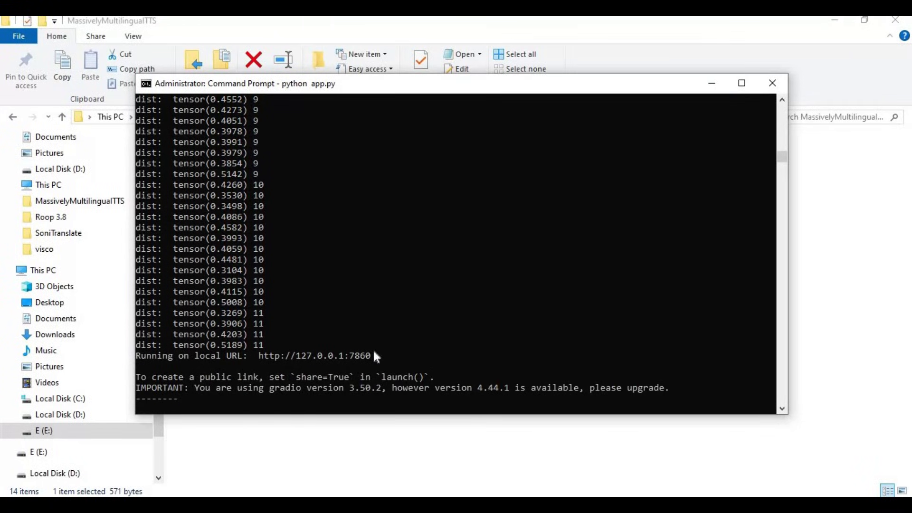
left_click_drag(374, 355, 260, 357)
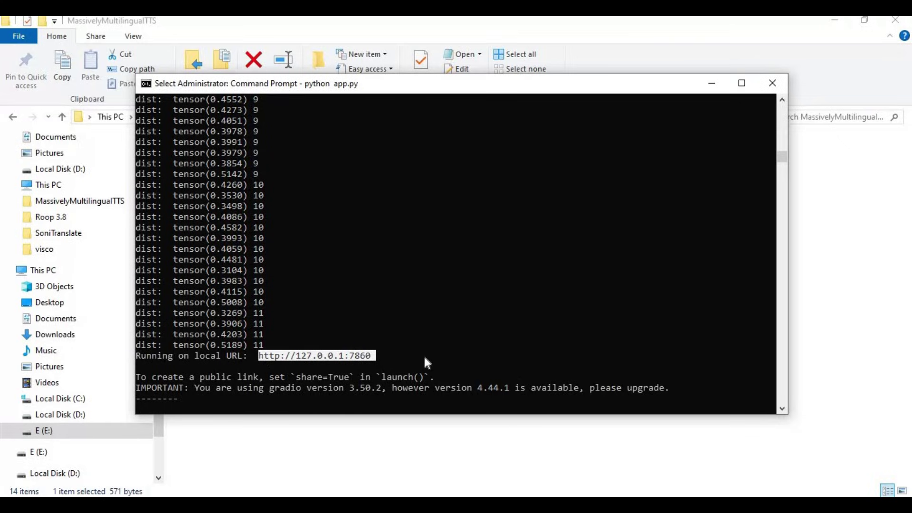
key("ctrl+c")
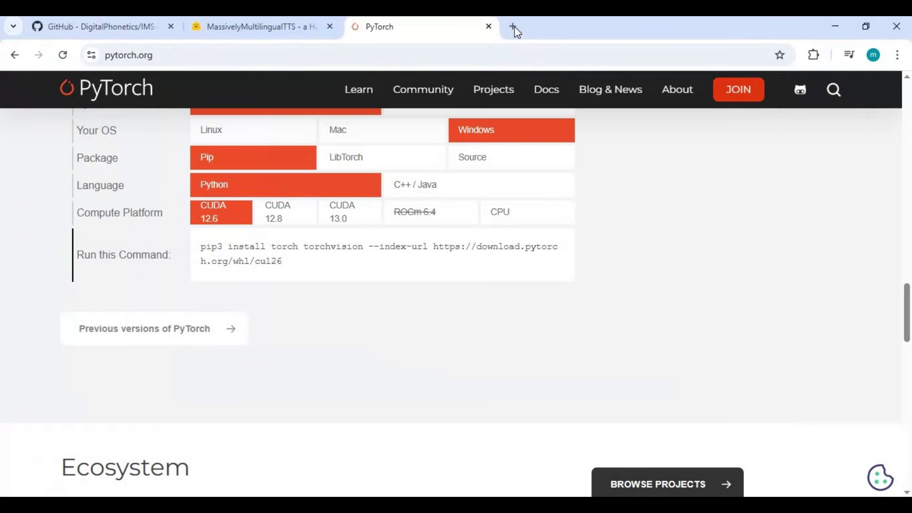
Step: Load the local demo at 127.0.0.1:7860 in a new browser tab
left_click(515, 28)
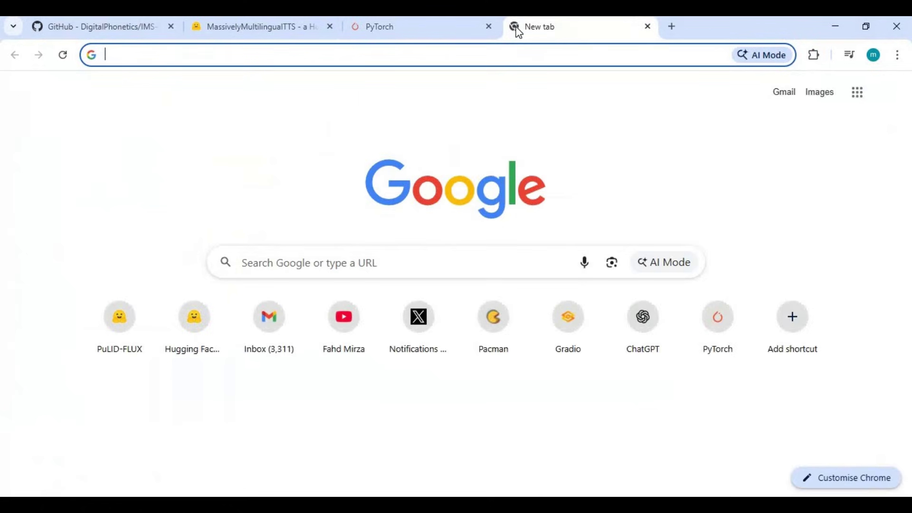
type("1")
key("Return")
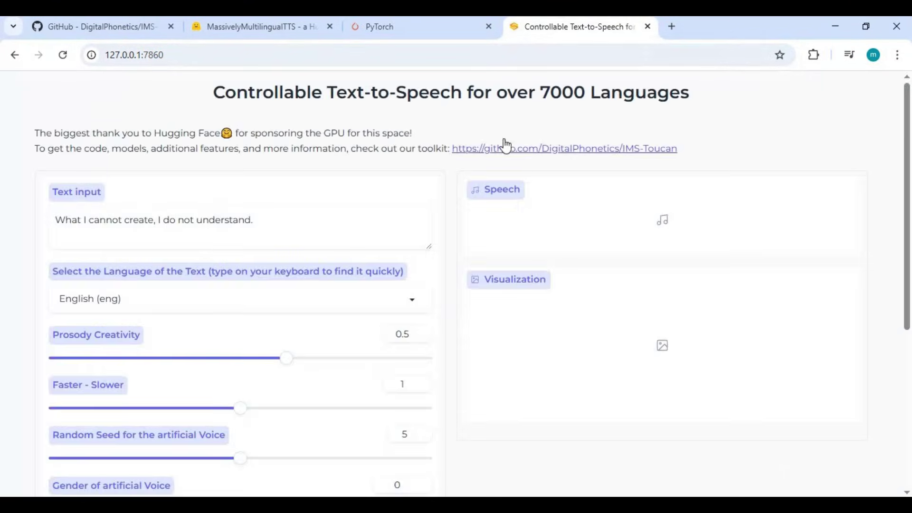
scroll(504, 138, "down", 5)
scroll(503, 142, "up", 5)
right_click(299, 412)
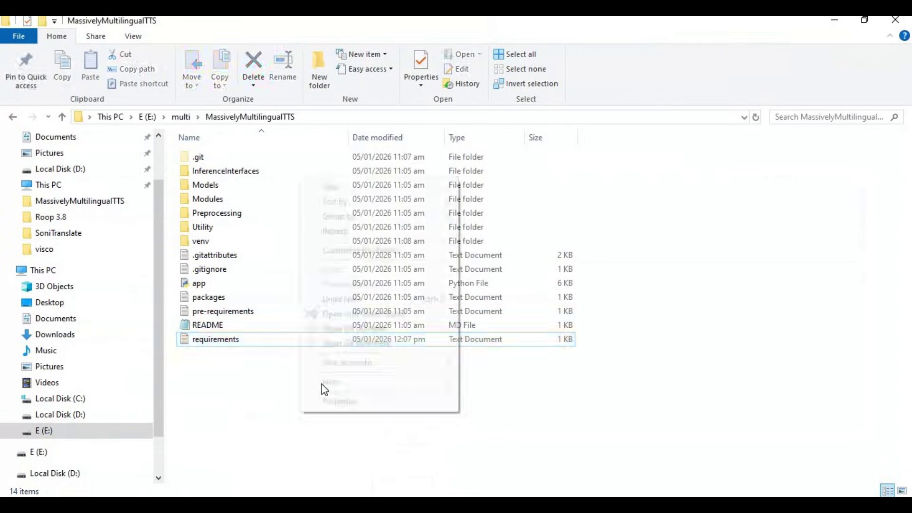
mouse_move(332, 382)
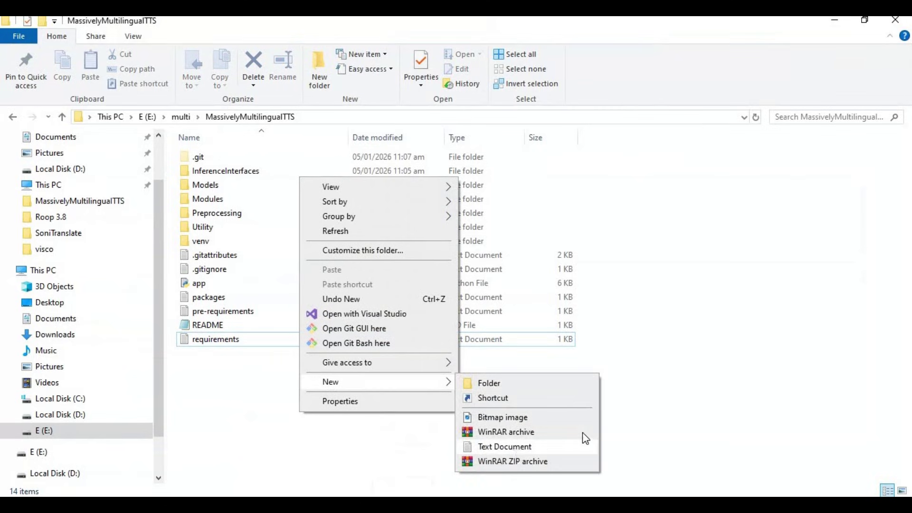
left_click(514, 447)
key("Return")
double_click(202, 301)
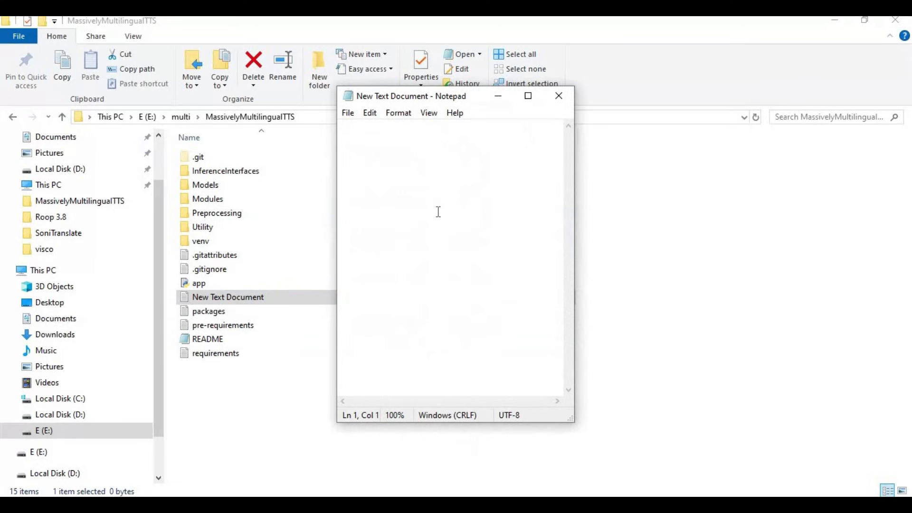
type("@e")
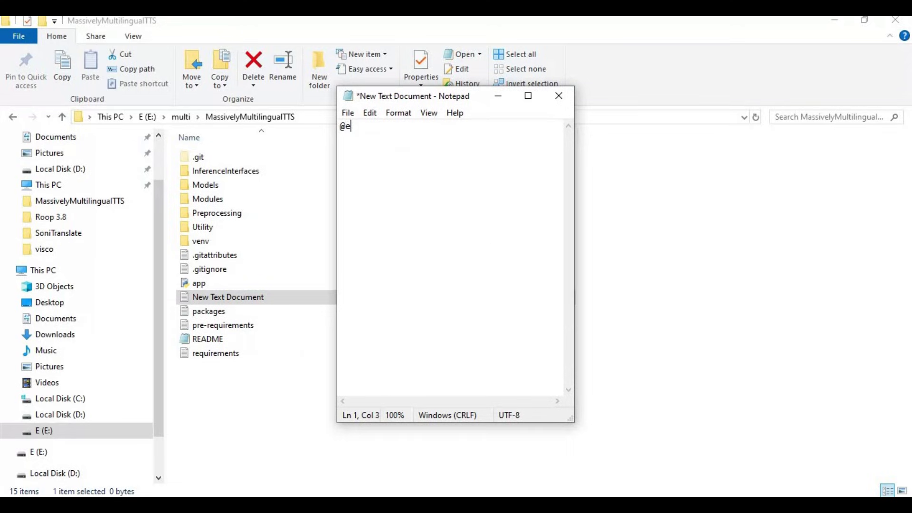
type("cho off ")
type("call")
type(" venv")
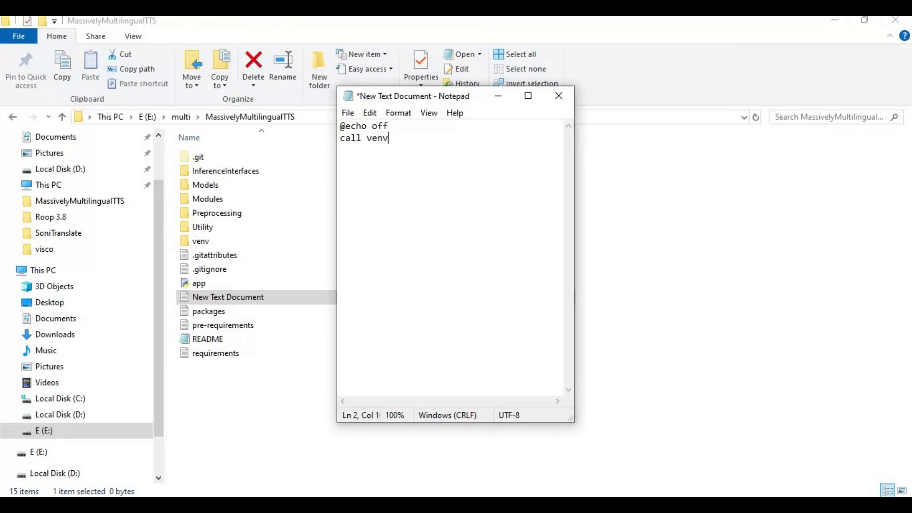
type("\\scripts\\activate ")
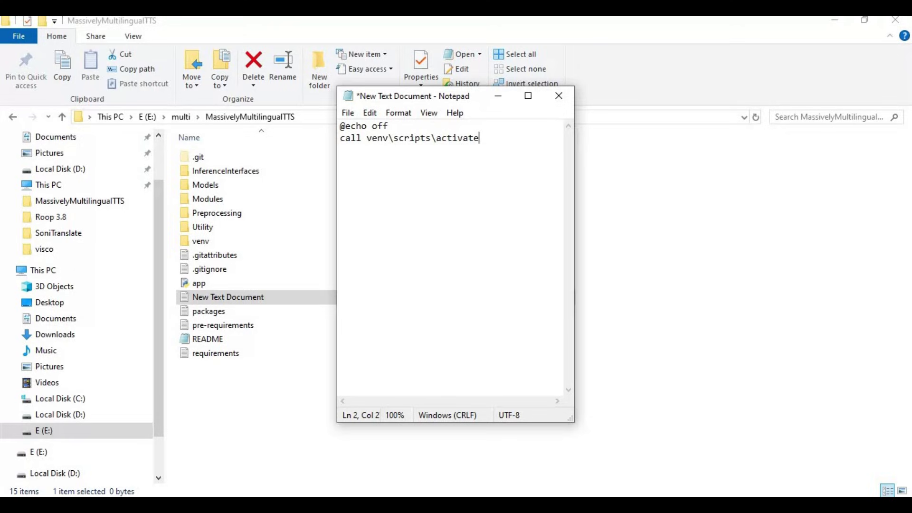
type("python ")
type("app")
type(".py ")
type("pause")
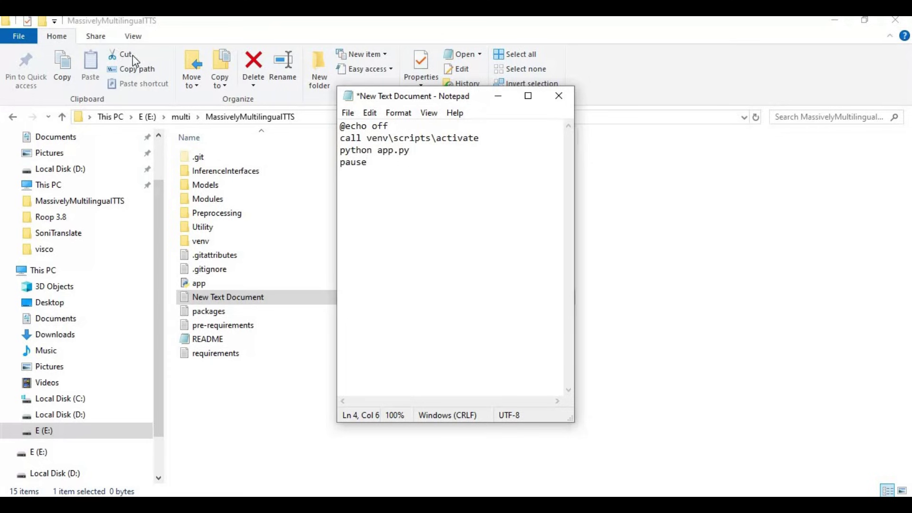
Step: Save the script as run.bat, close Notepad, and select run.bat in Explorer
left_click(349, 113)
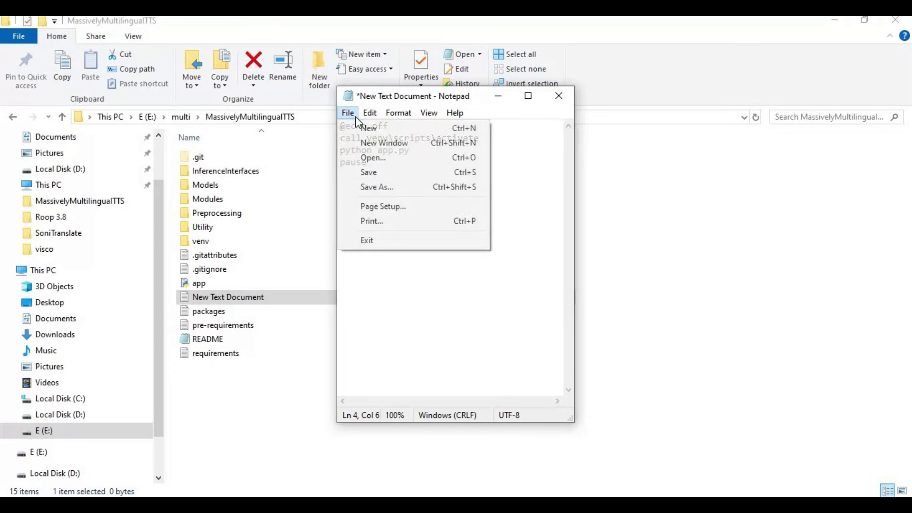
left_click(373, 189)
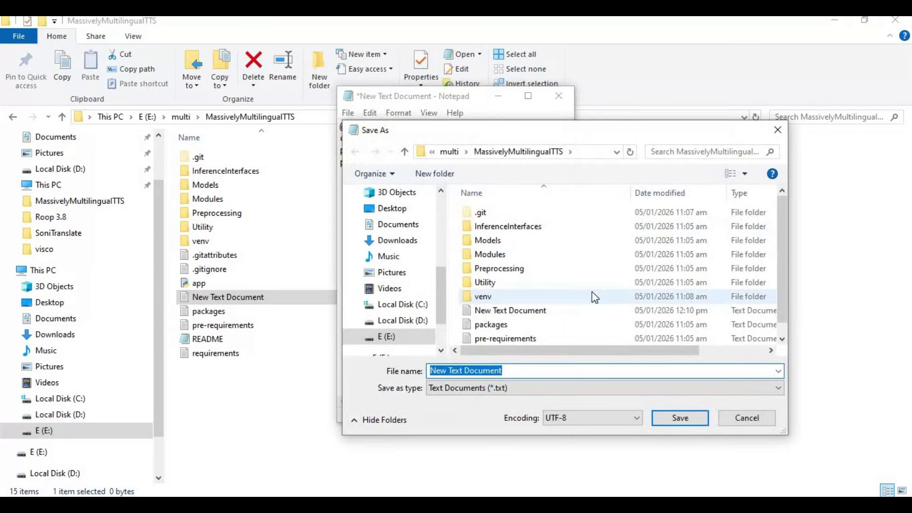
type("run")
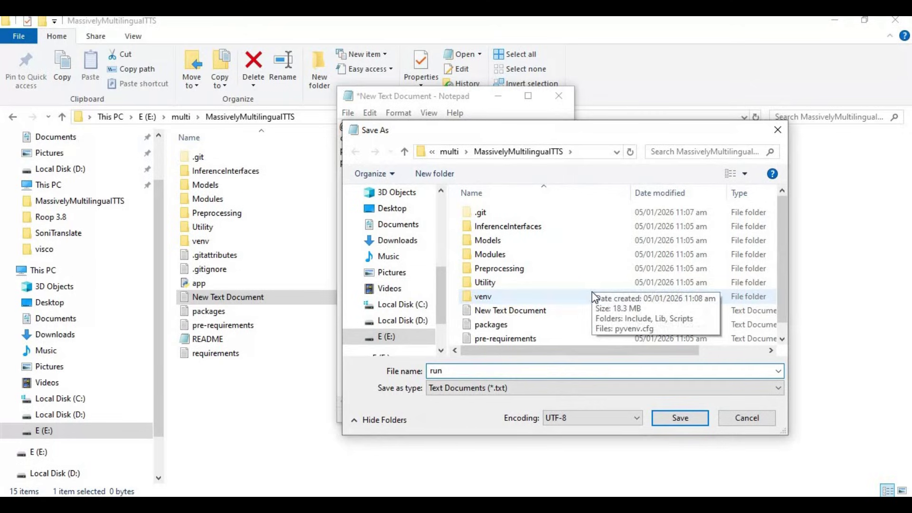
type(".bat")
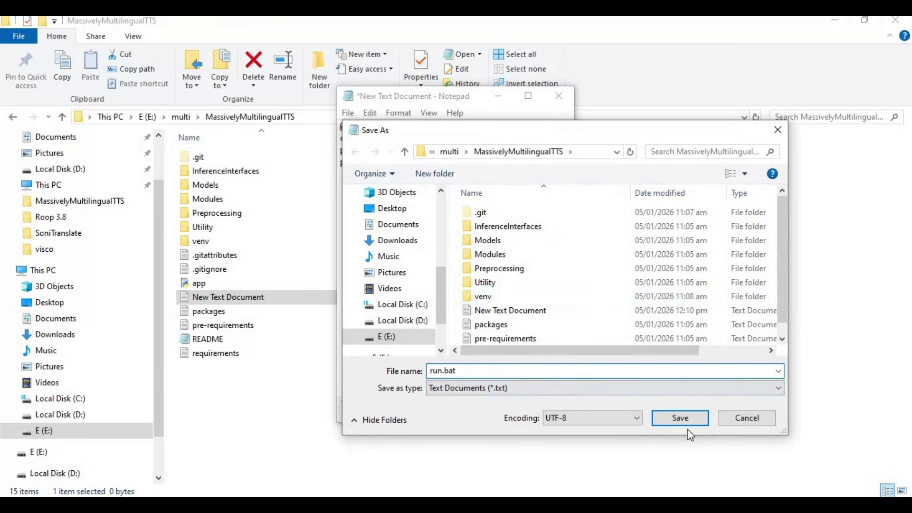
left_click(685, 421)
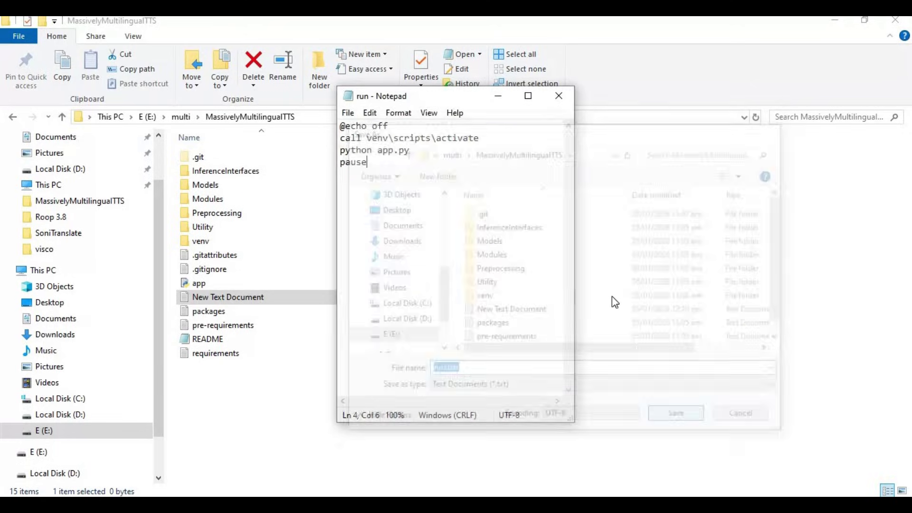
left_click(558, 96)
left_click(199, 371)
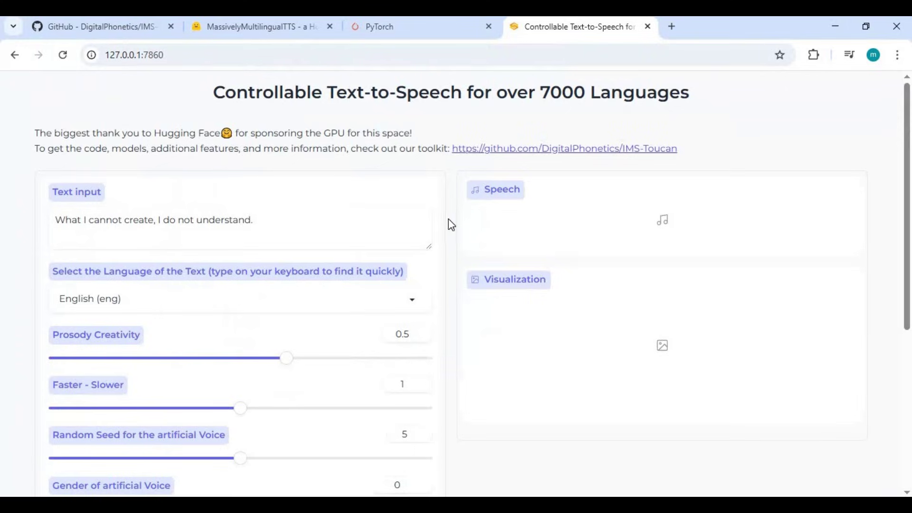
Step: Replace the sample sentence with the thank-you message ending in 'take care'
scroll(257, 315, "down", 6)
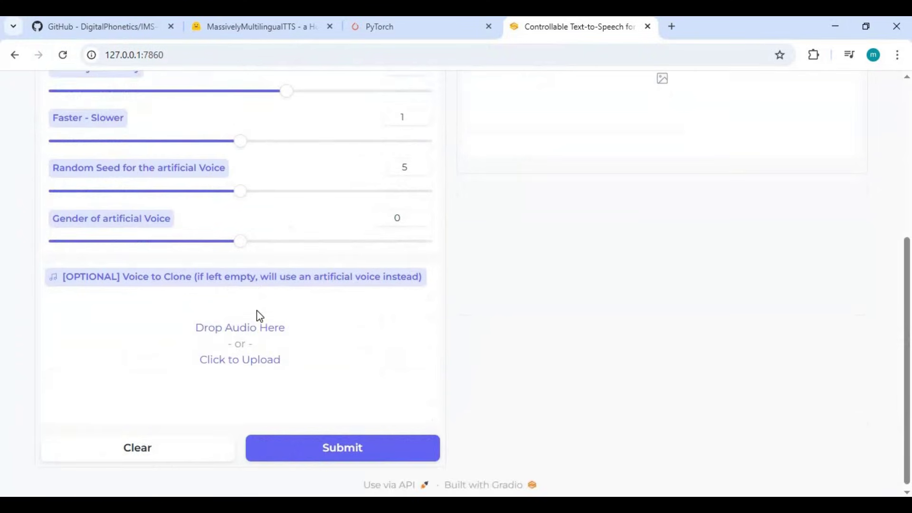
scroll(261, 295, "up", 6)
key("ctrl+a")
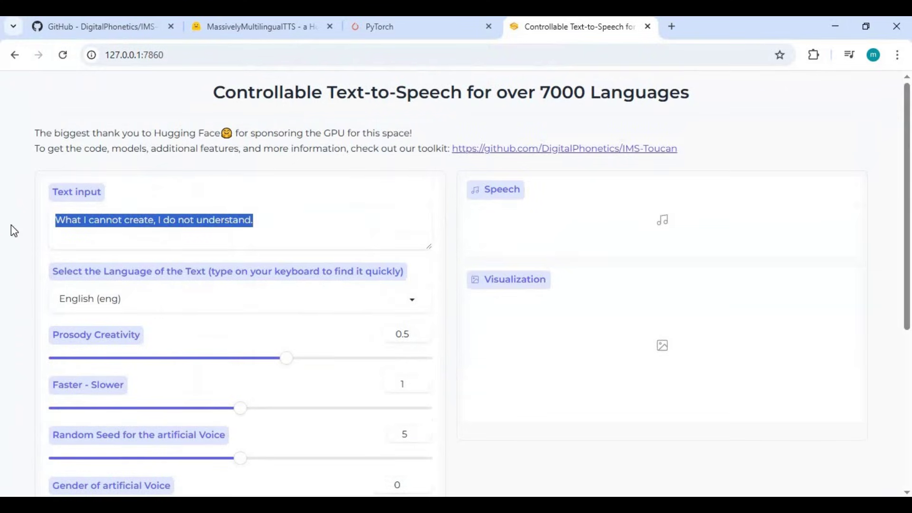
type("tha")
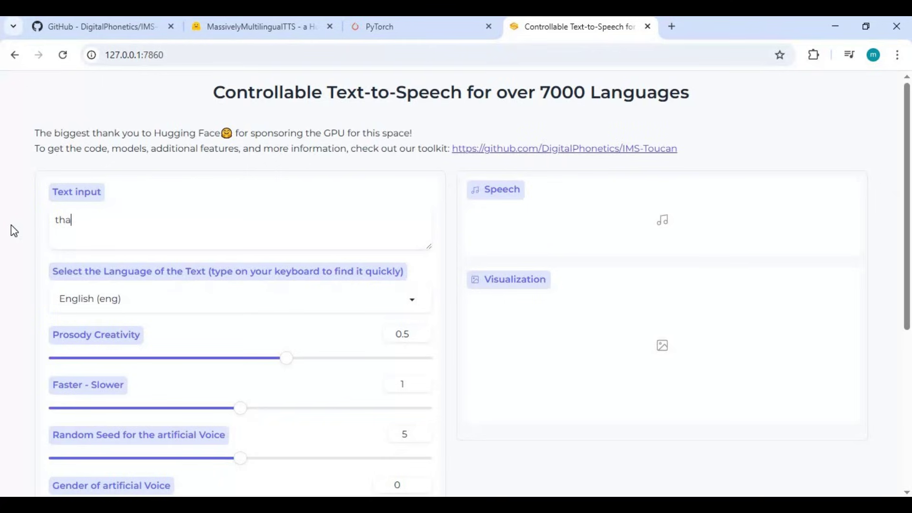
type("nk you for watchi")
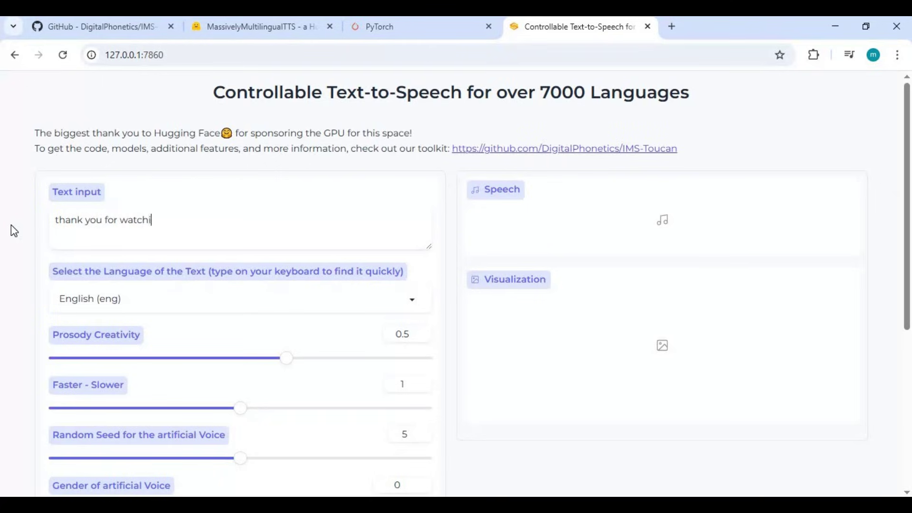
type("ng my video i hope ")
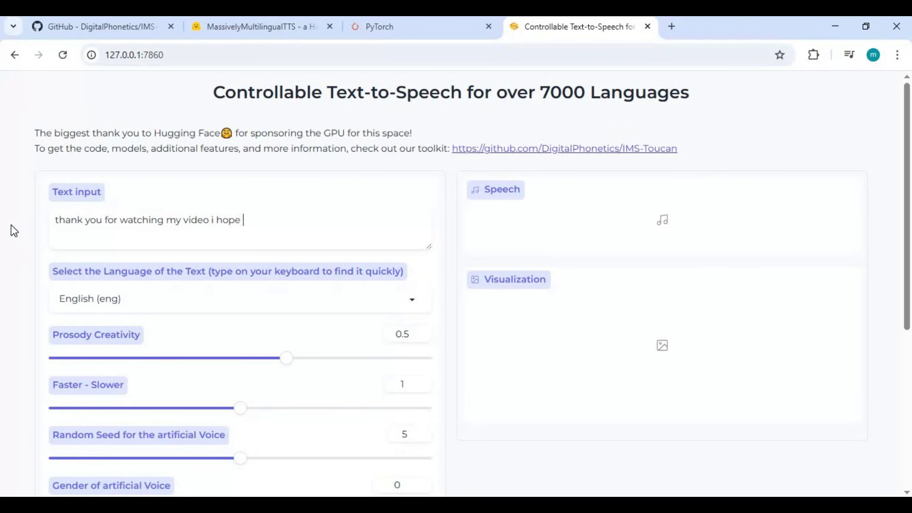
type("you like it . if you go")
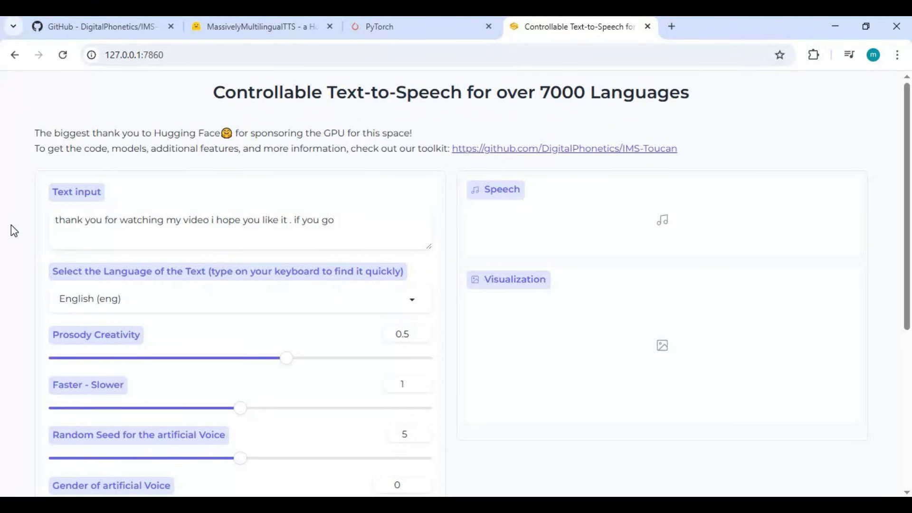
type("t any question or re")
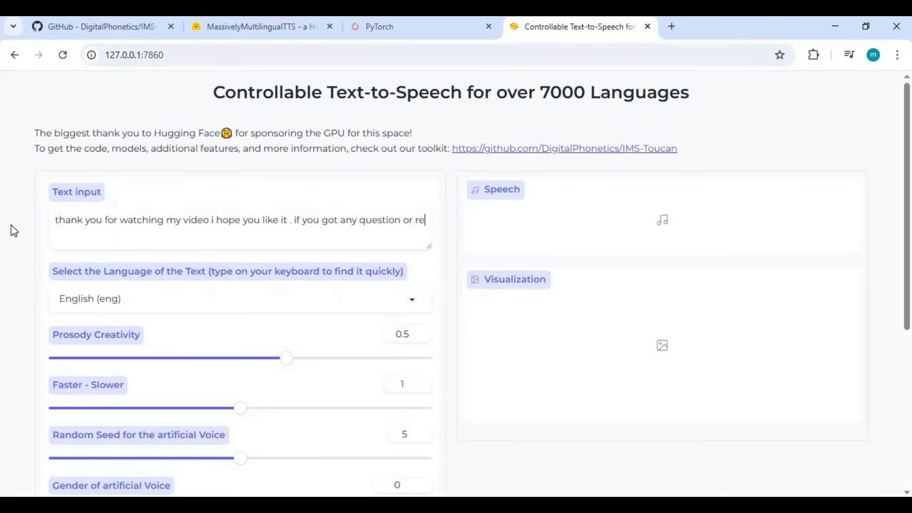
type("quest comme")
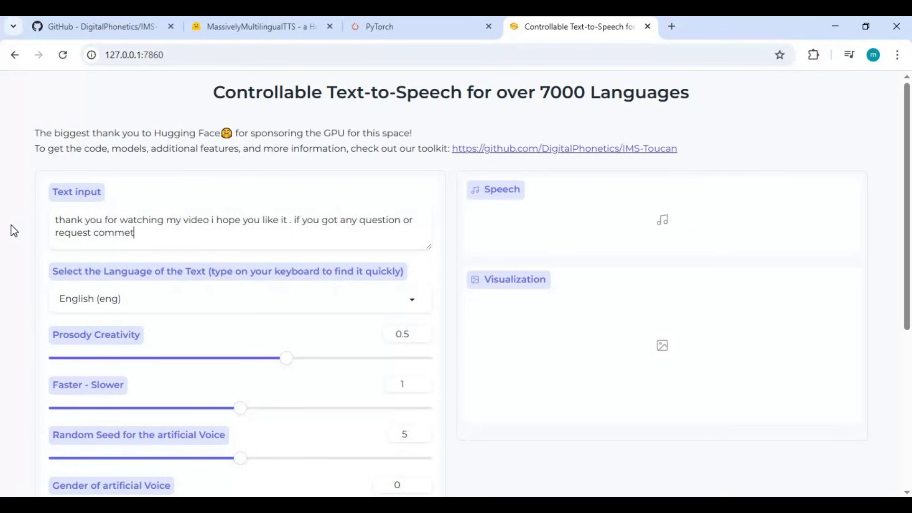
type("nt . dont forget to su")
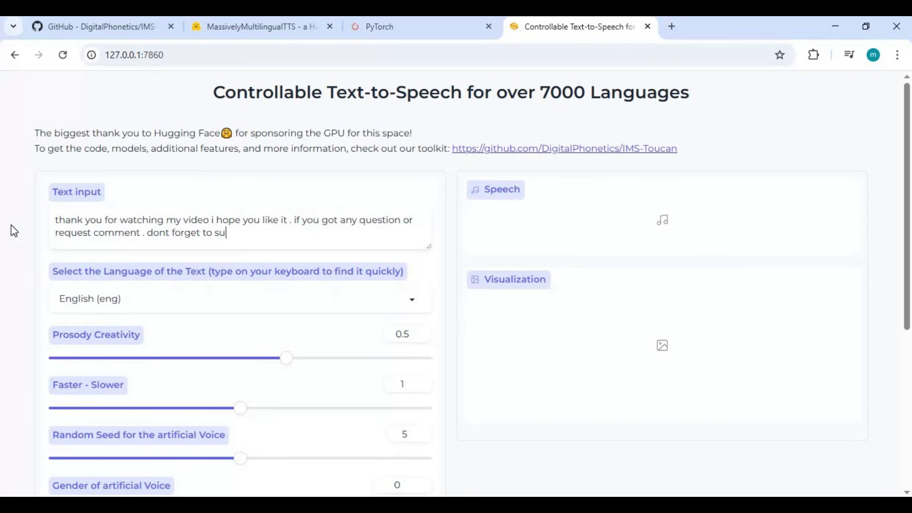
type("bscribe to my youtube ")
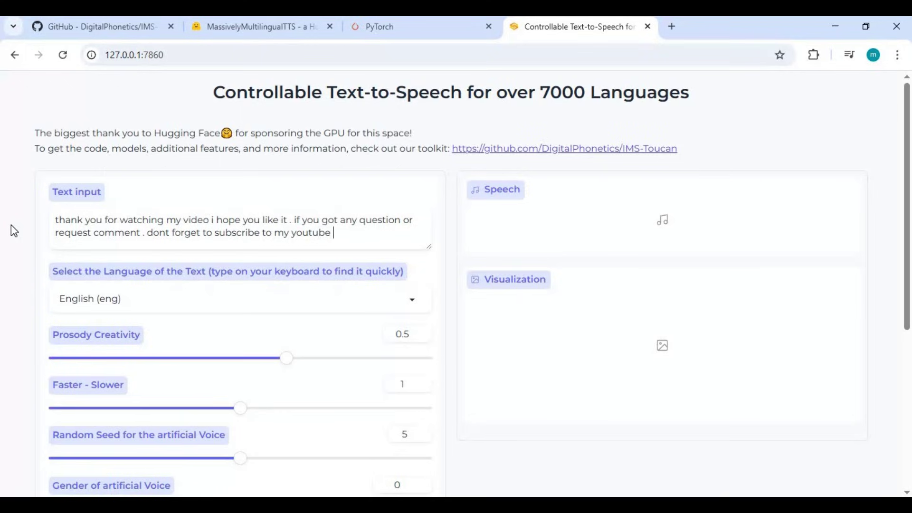
type("channel . take care")
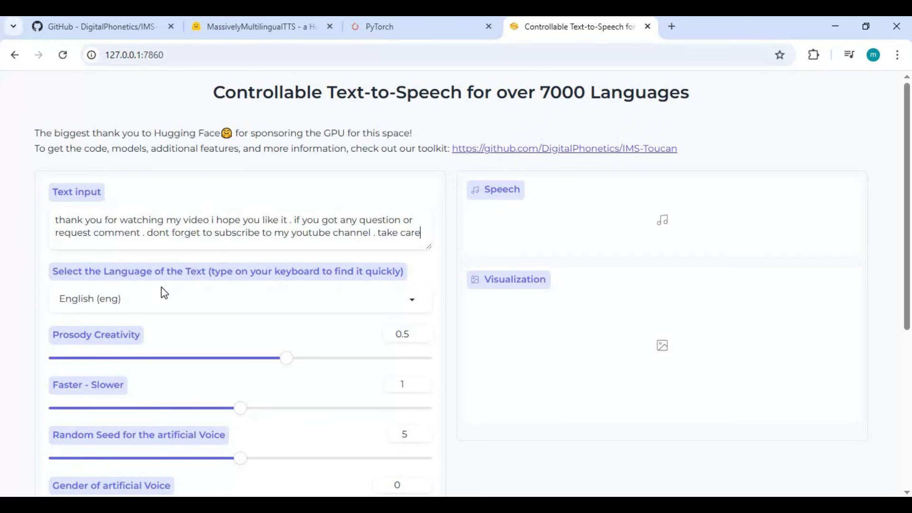
Step: Upload the Clony-rmYqP clip as the voice to clone and generate the 0:09 speech
scroll(164, 294, "down", 1)
scroll(164, 292, "down", 5)
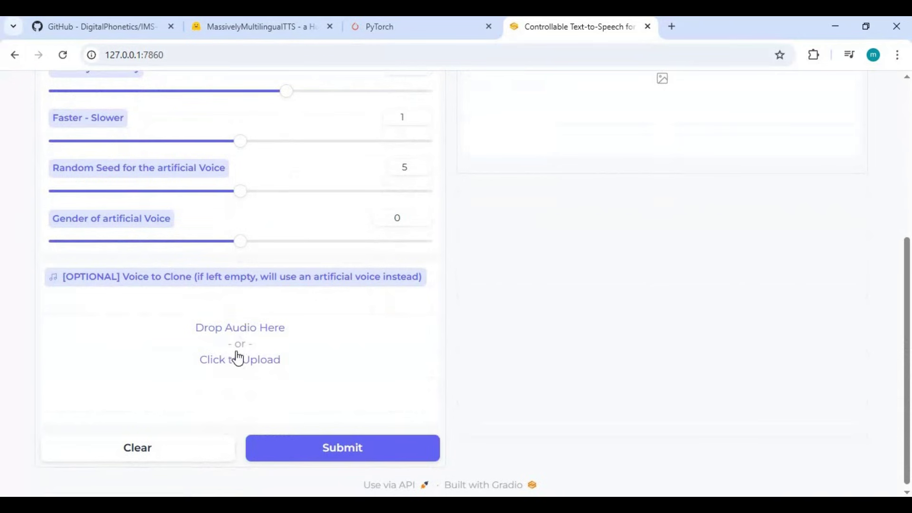
left_click(243, 361)
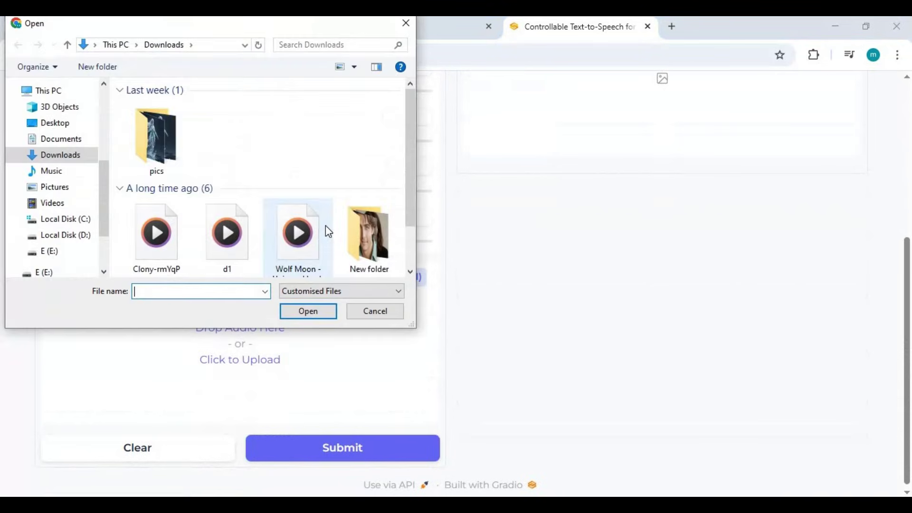
double_click(149, 158)
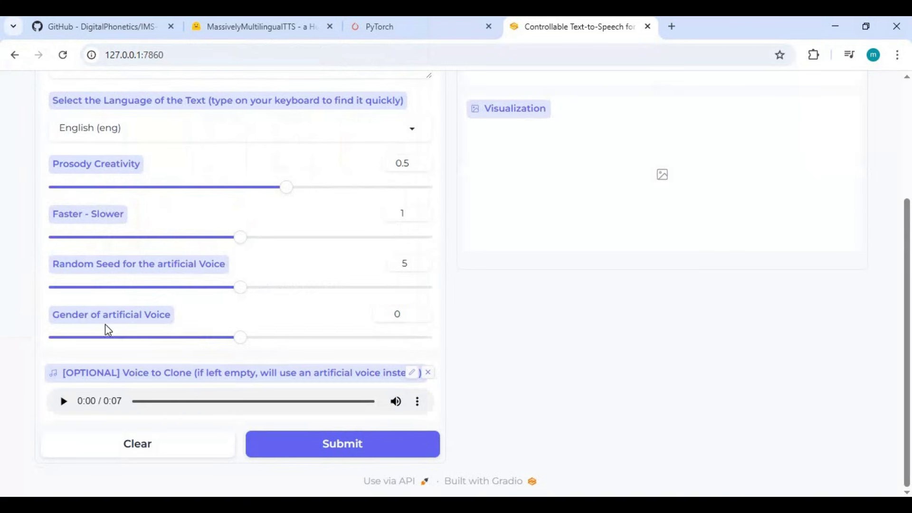
left_click(337, 446)
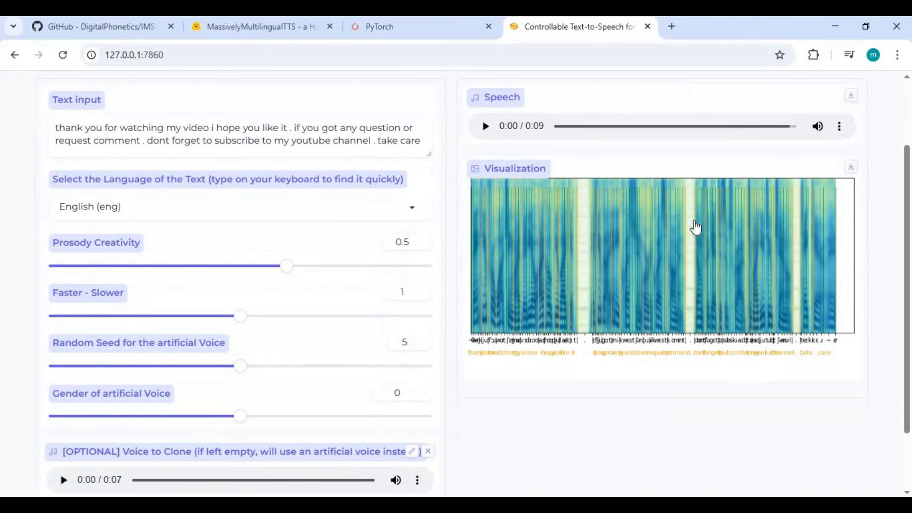
Step: Play back the generated 9-second thank-you clip in the cloned voice
scroll(693, 226, "up", 2)
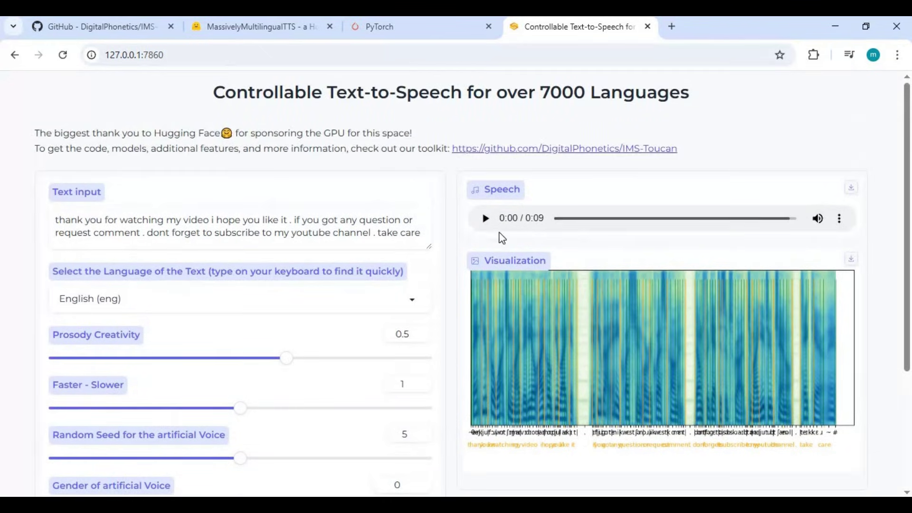
left_click(481, 232)
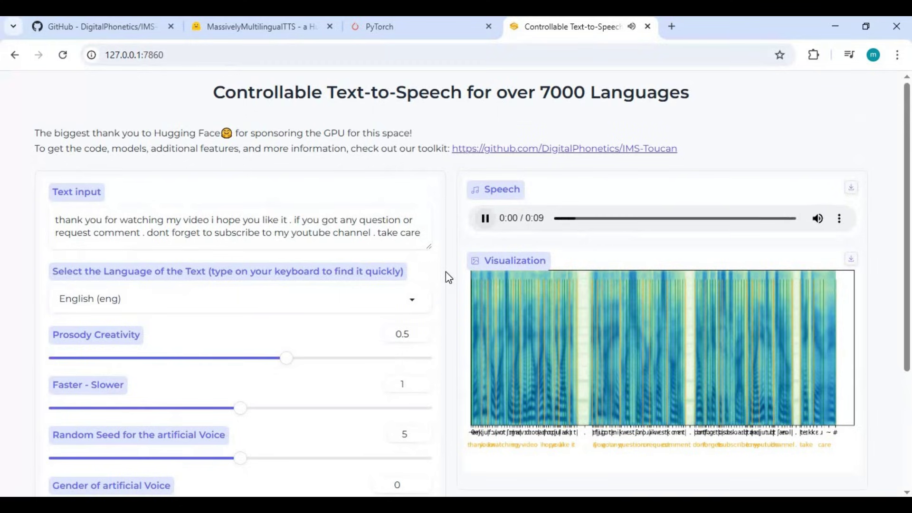